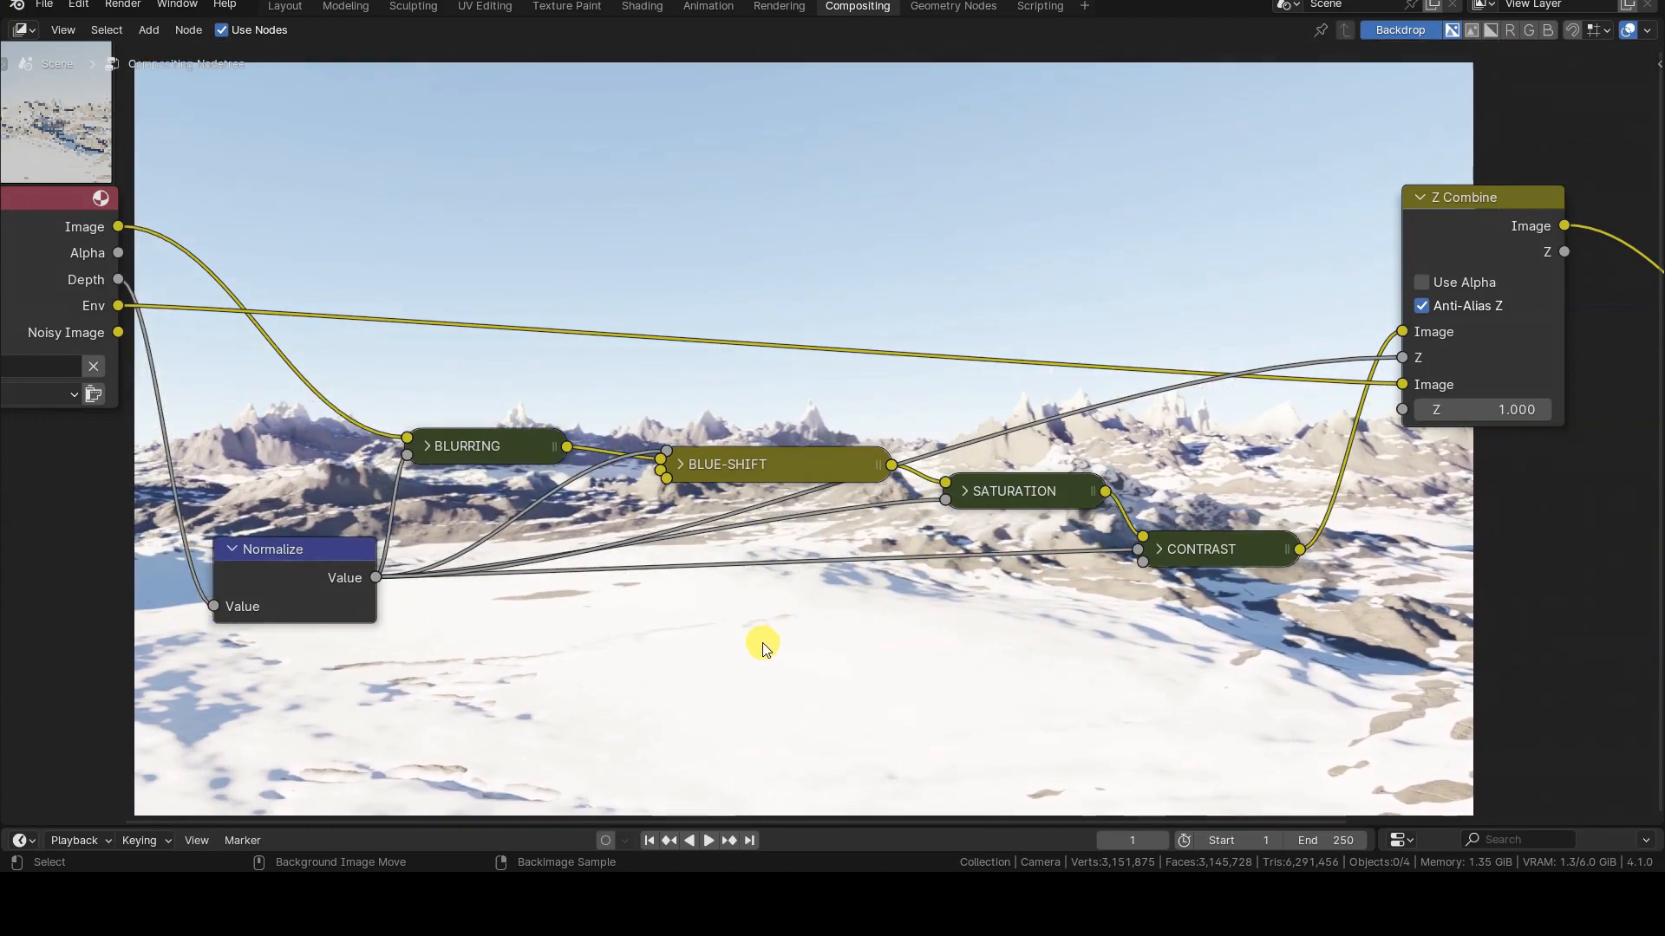
pyautogui.moveTo(806, 631); pyautogui.dragTo(839, 737, button='middle')
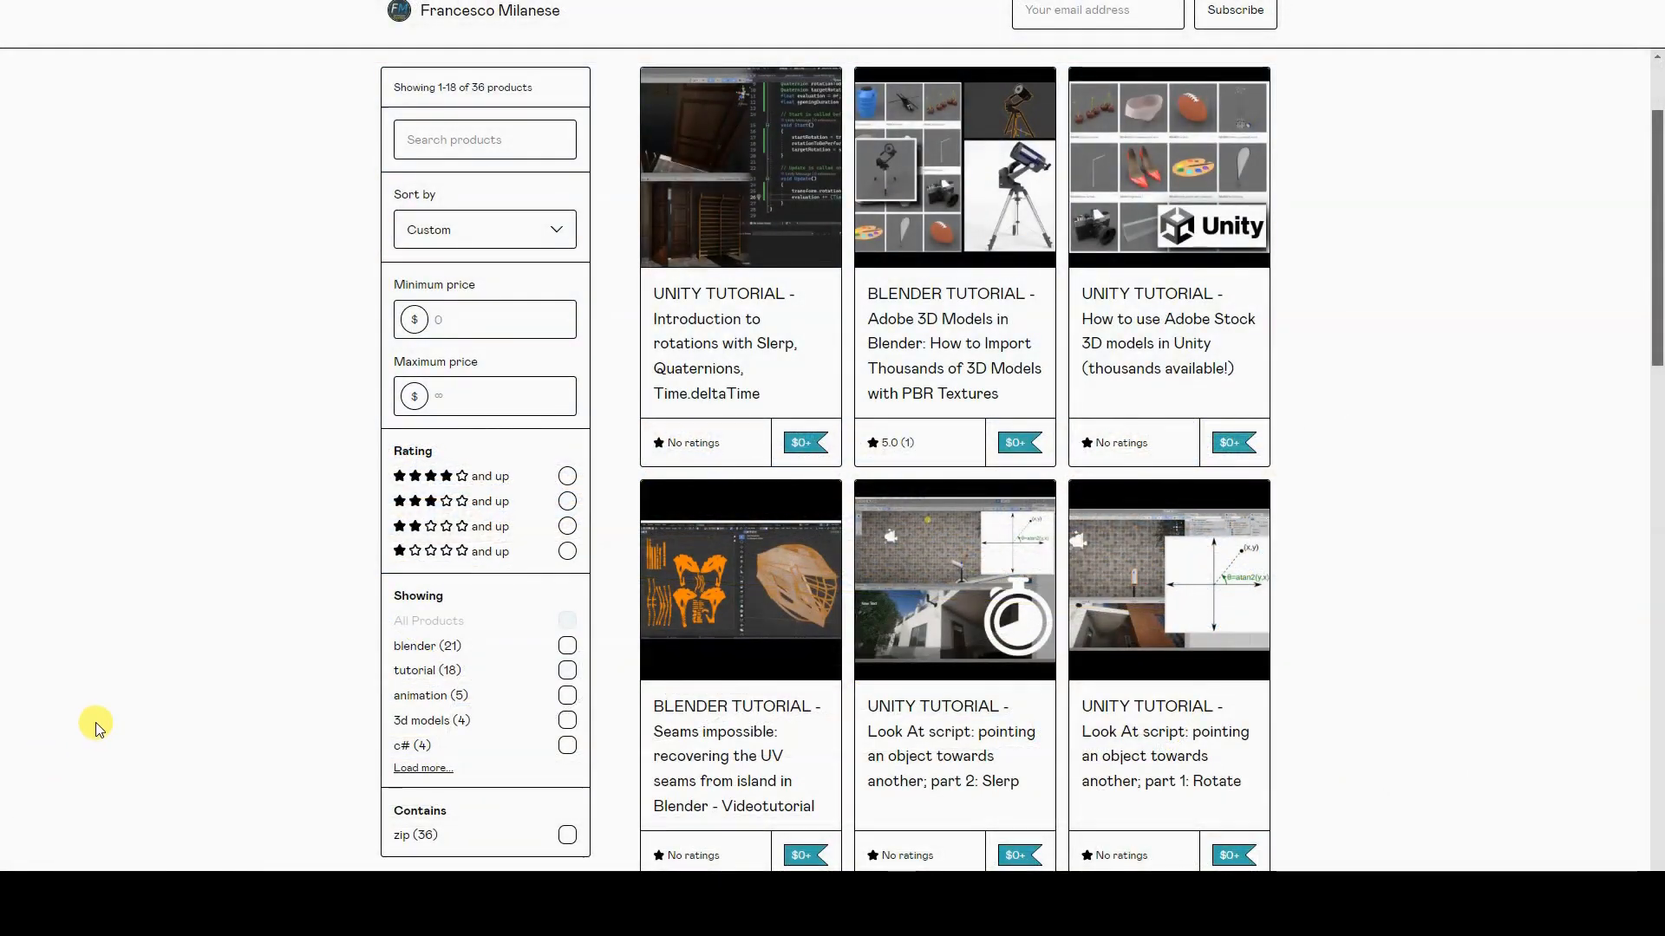
# Switch to the creator's web store and look through its Blender and Unity tutorial listings
pyautogui.scroll(-3, 95, 726)
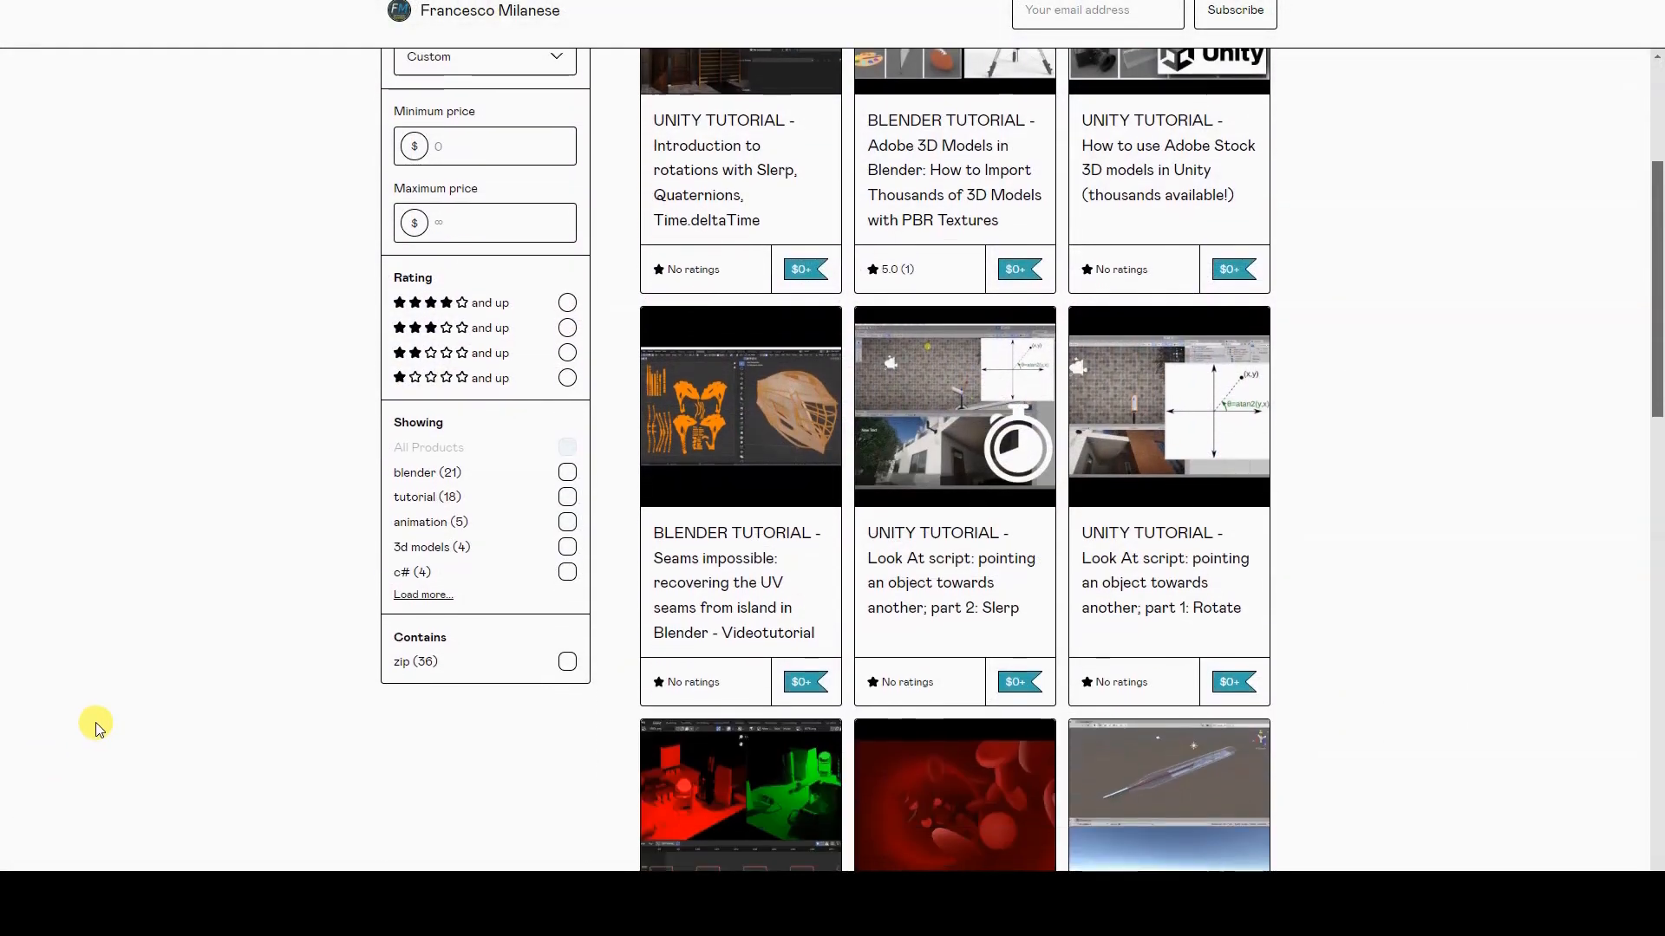
pyautogui.scroll(-8, 96, 726)
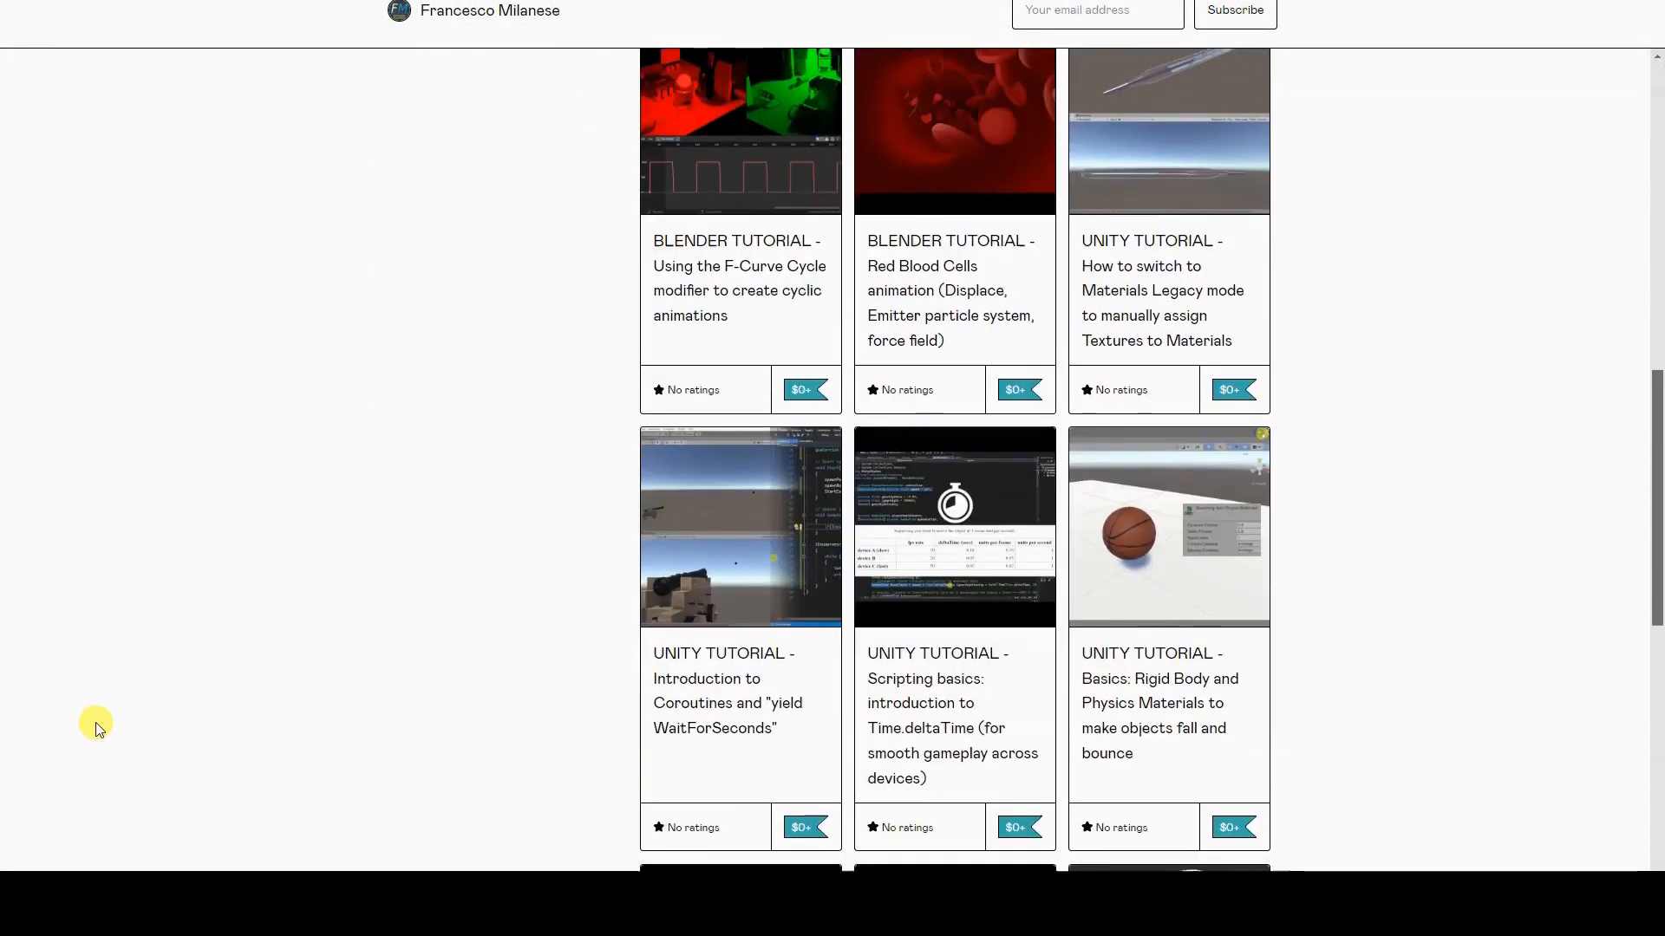
pyautogui.scroll(-8, 97, 727)
pyautogui.scroll(-8, 97, 726)
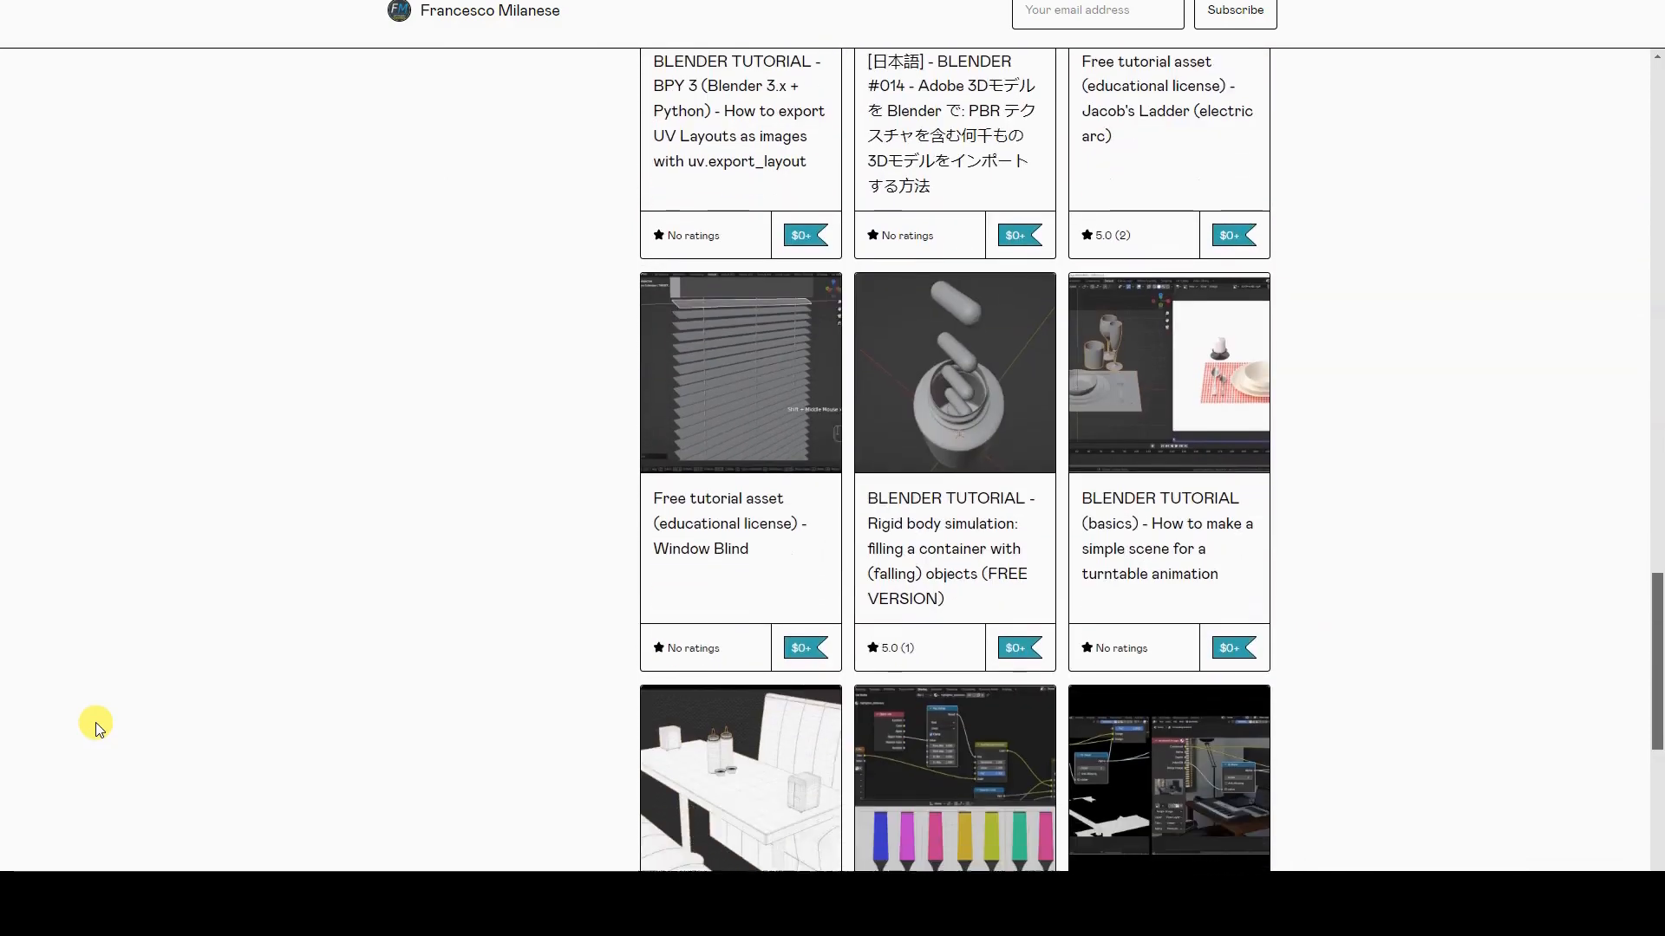
pyautogui.scroll(-8, 97, 726)
pyautogui.scroll(-8, 97, 726)
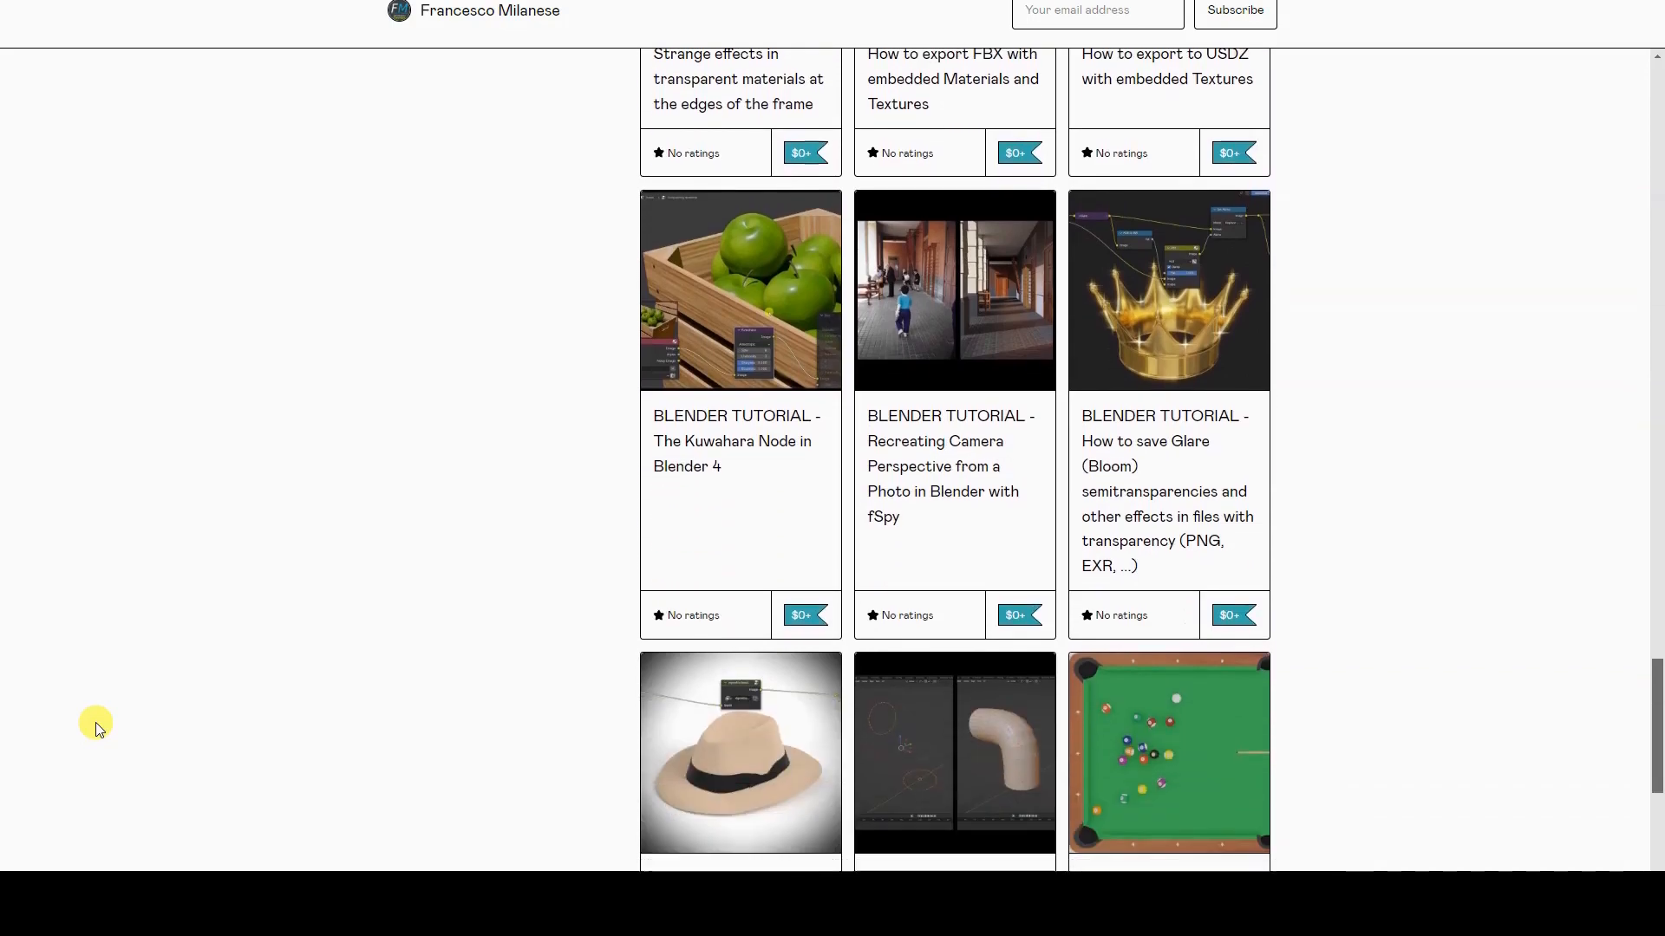
pyautogui.scroll(-2, 95, 722)
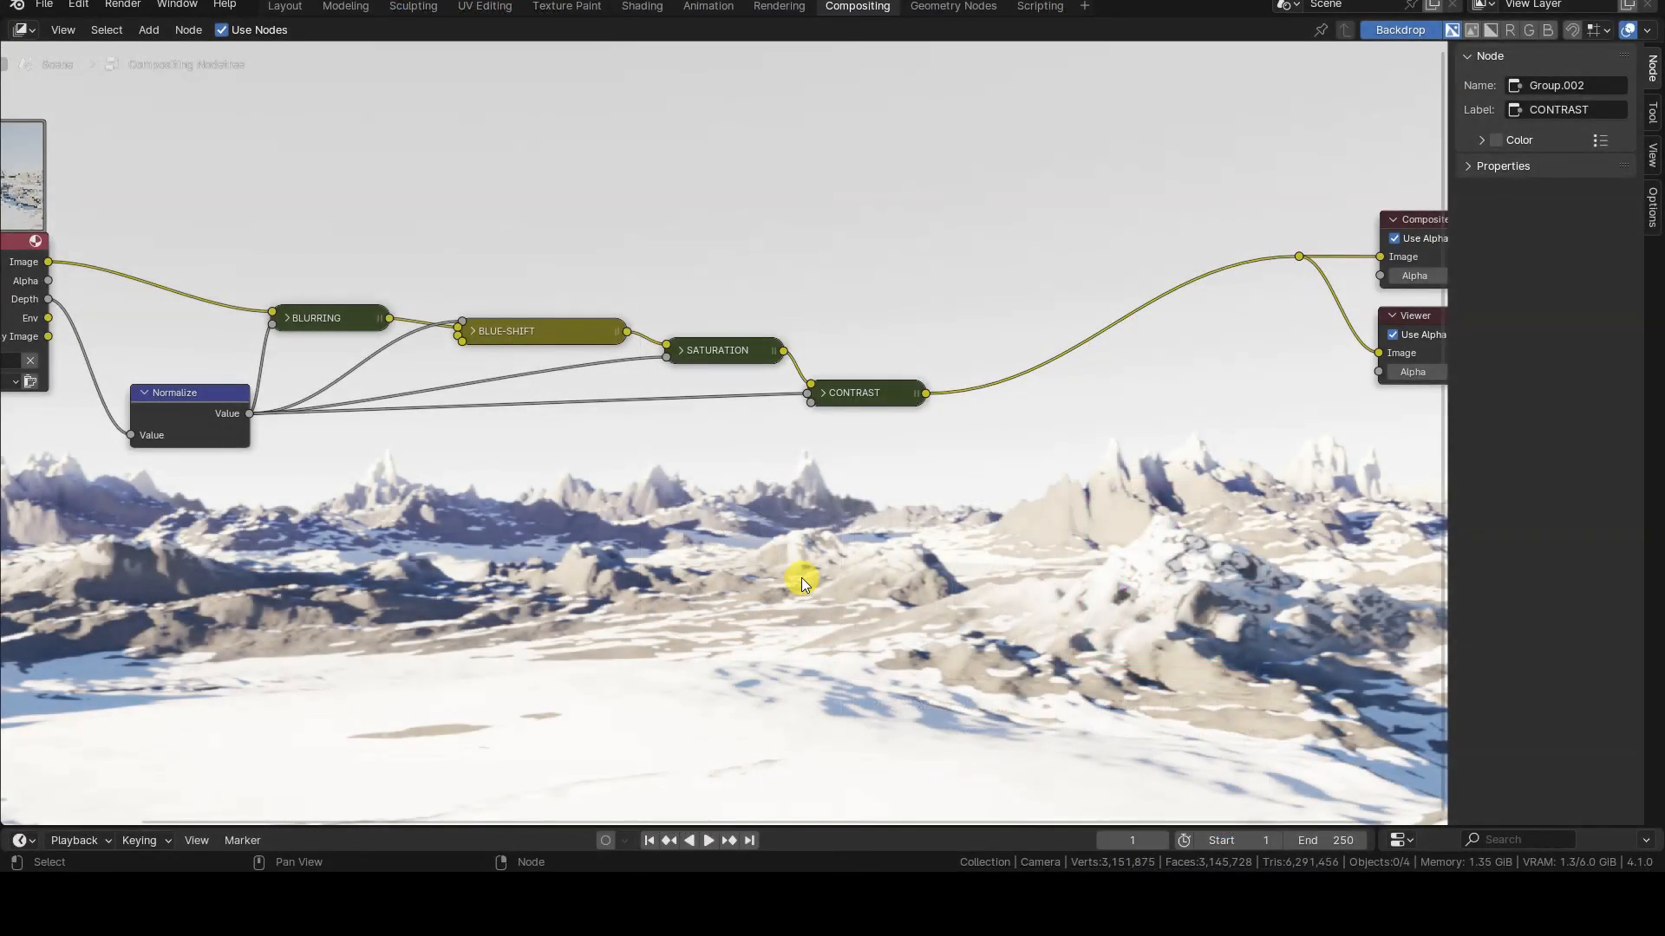
# Feed the reroute before Composite and Viewer with the Render Layers Image and Env outputs in turn, reconnecting the CONTRAST output after each
pyautogui.keyDown('alt'); pyautogui.moveTo(854, 565); pyautogui.dragTo(867, 642, button='middle'); pyautogui.keyUp('alt')
pyautogui.press('n')
pyautogui.moveTo(997, 645)
pyautogui.keyDown('alt'); pyautogui.mouseDown(button='middle')
pyautogui.moveTo(1008, 626)
pyautogui.moveTo(992, 627)
pyautogui.mouseUp(button='middle'); pyautogui.keyUp('alt')
pyautogui.moveTo(156, 261); pyautogui.dragTo(1408, 259)
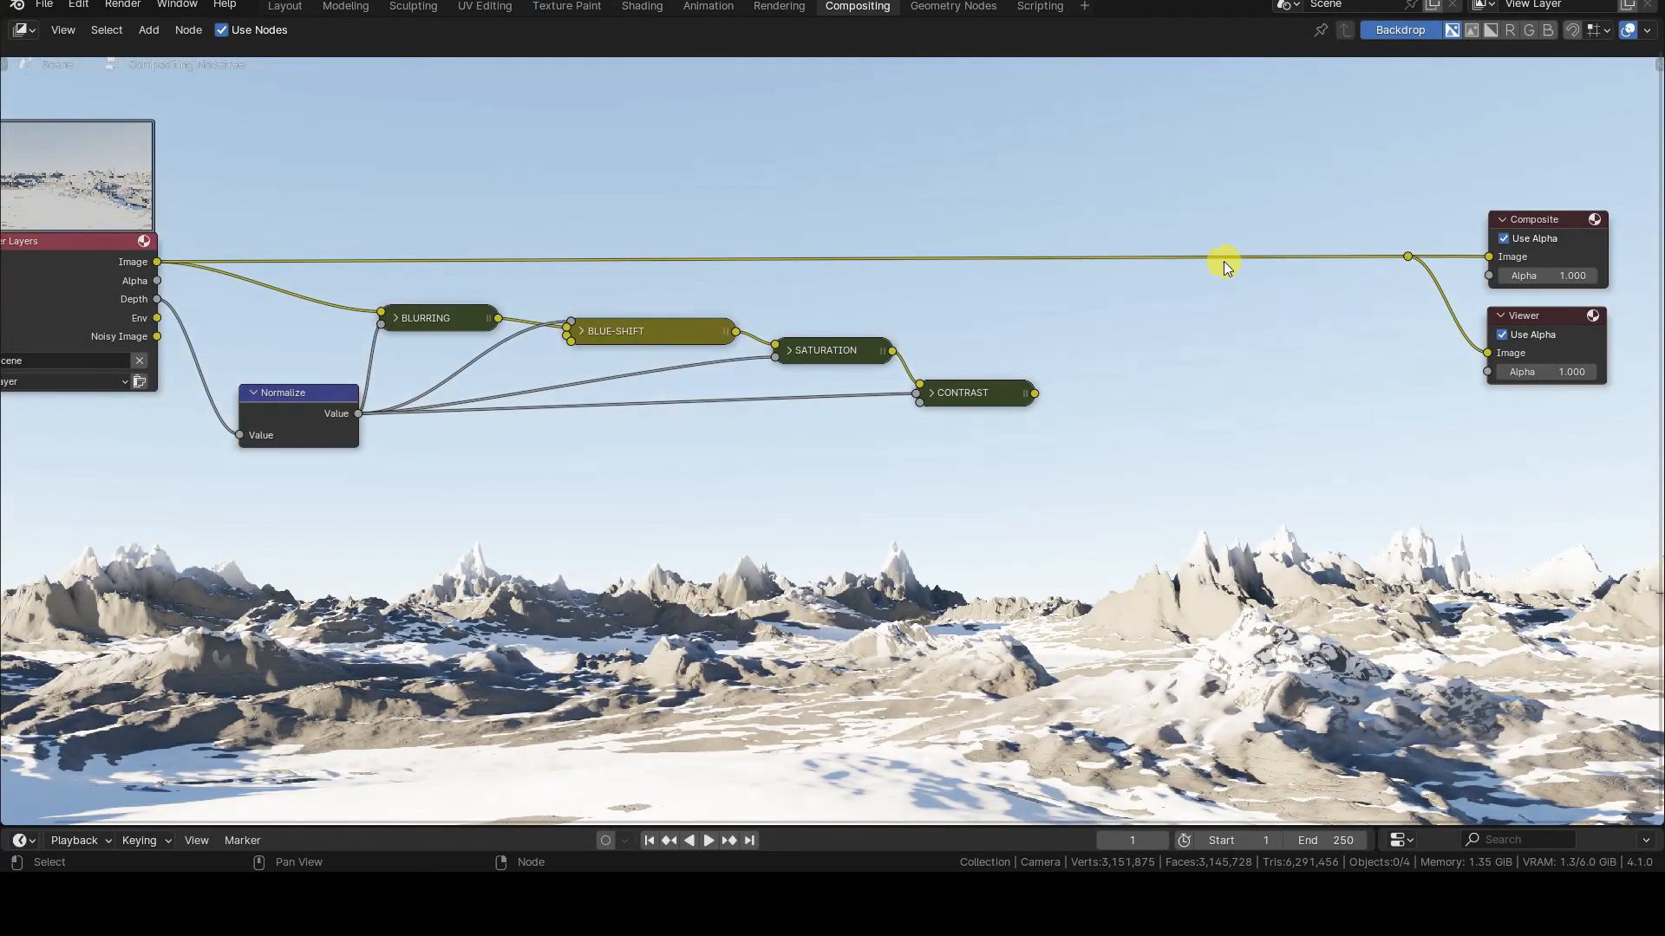
pyautogui.moveTo(1035, 393); pyautogui.dragTo(1407, 258)
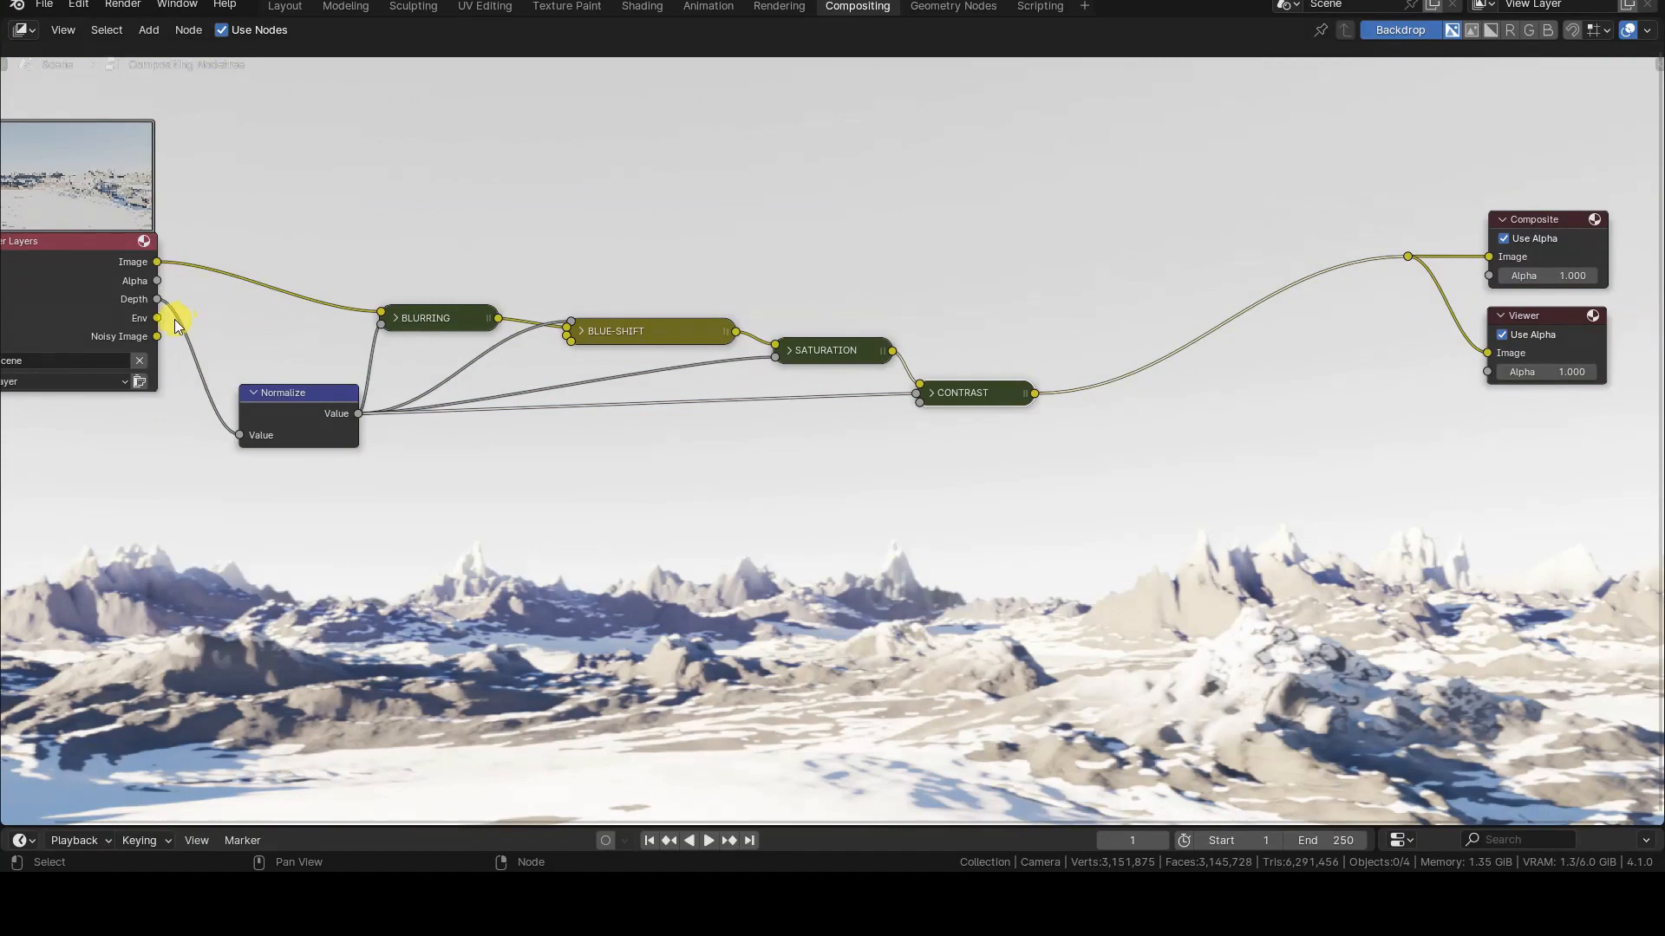
pyautogui.moveTo(158, 323); pyautogui.dragTo(1406, 258)
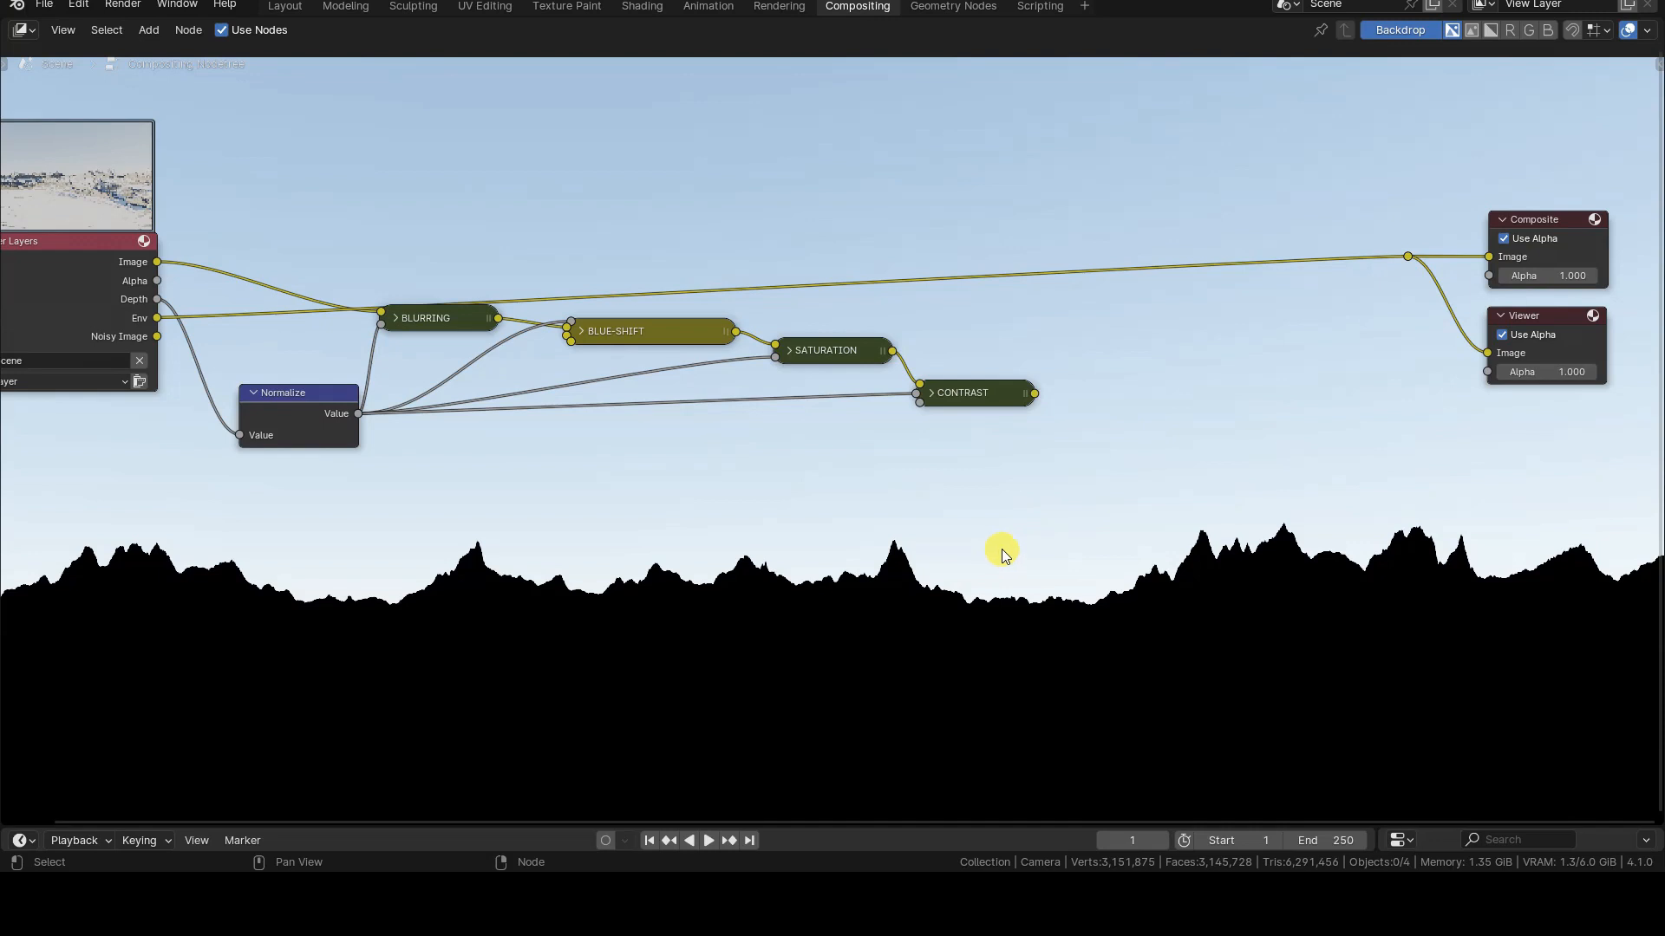
pyautogui.moveTo(1034, 394); pyautogui.dragTo(1406, 258)
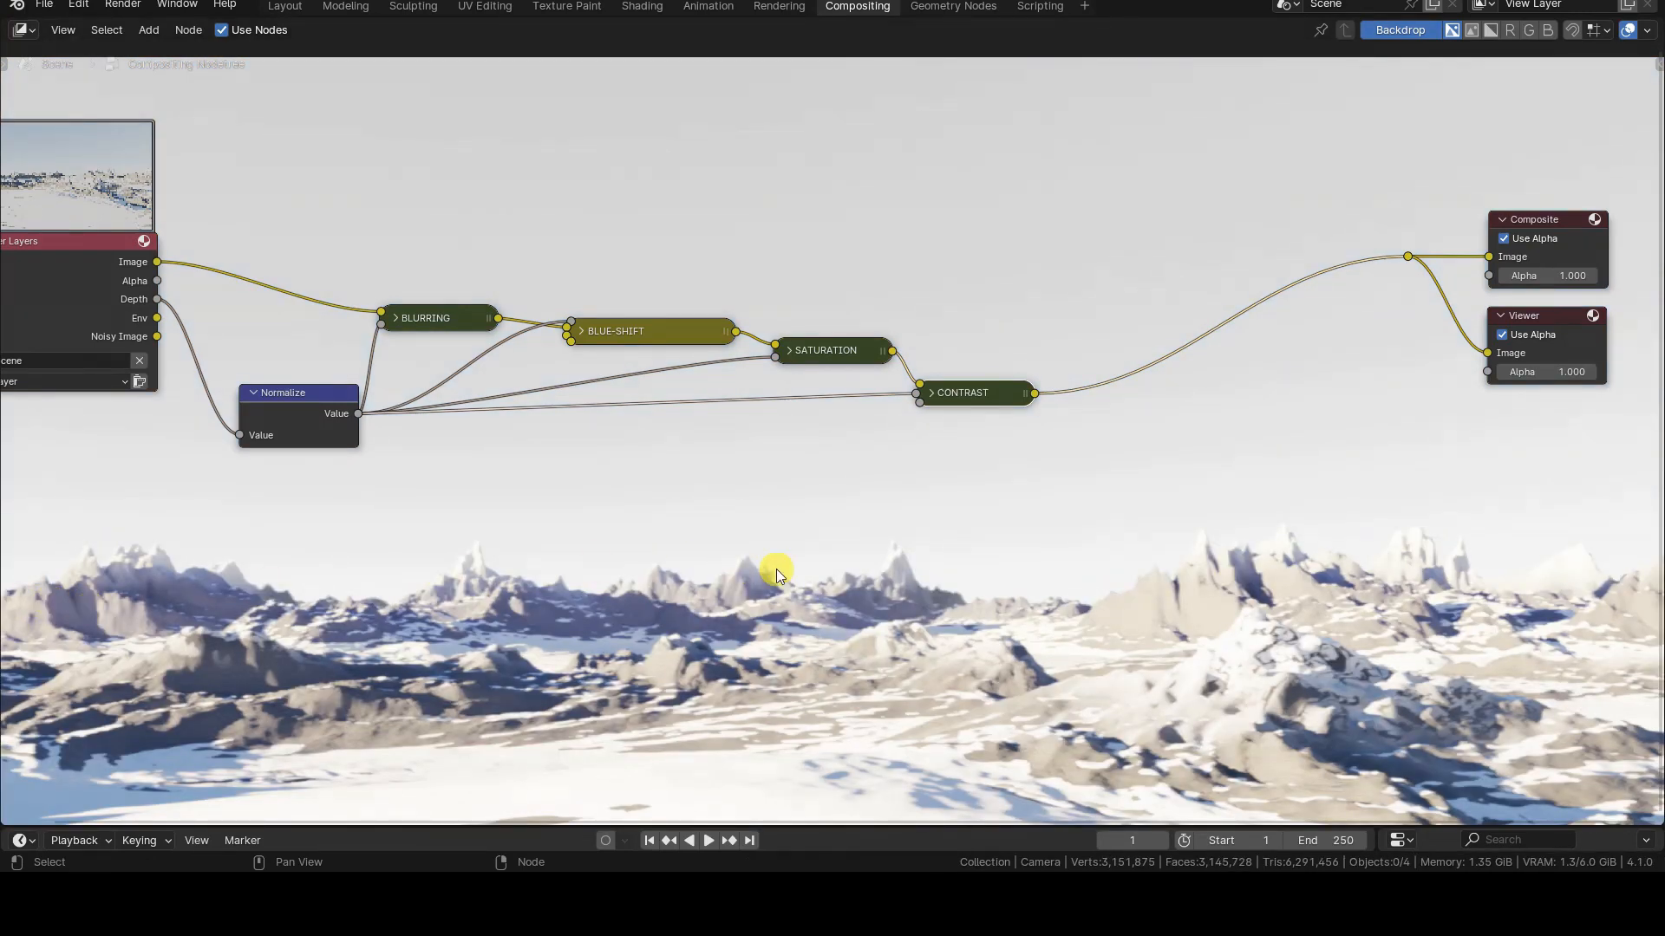
# Add a Z Combine node above the CONTRAST group and connect its Image output to the reroute feeding Composite and Viewer
pyautogui.hotkey('shift', 'a')
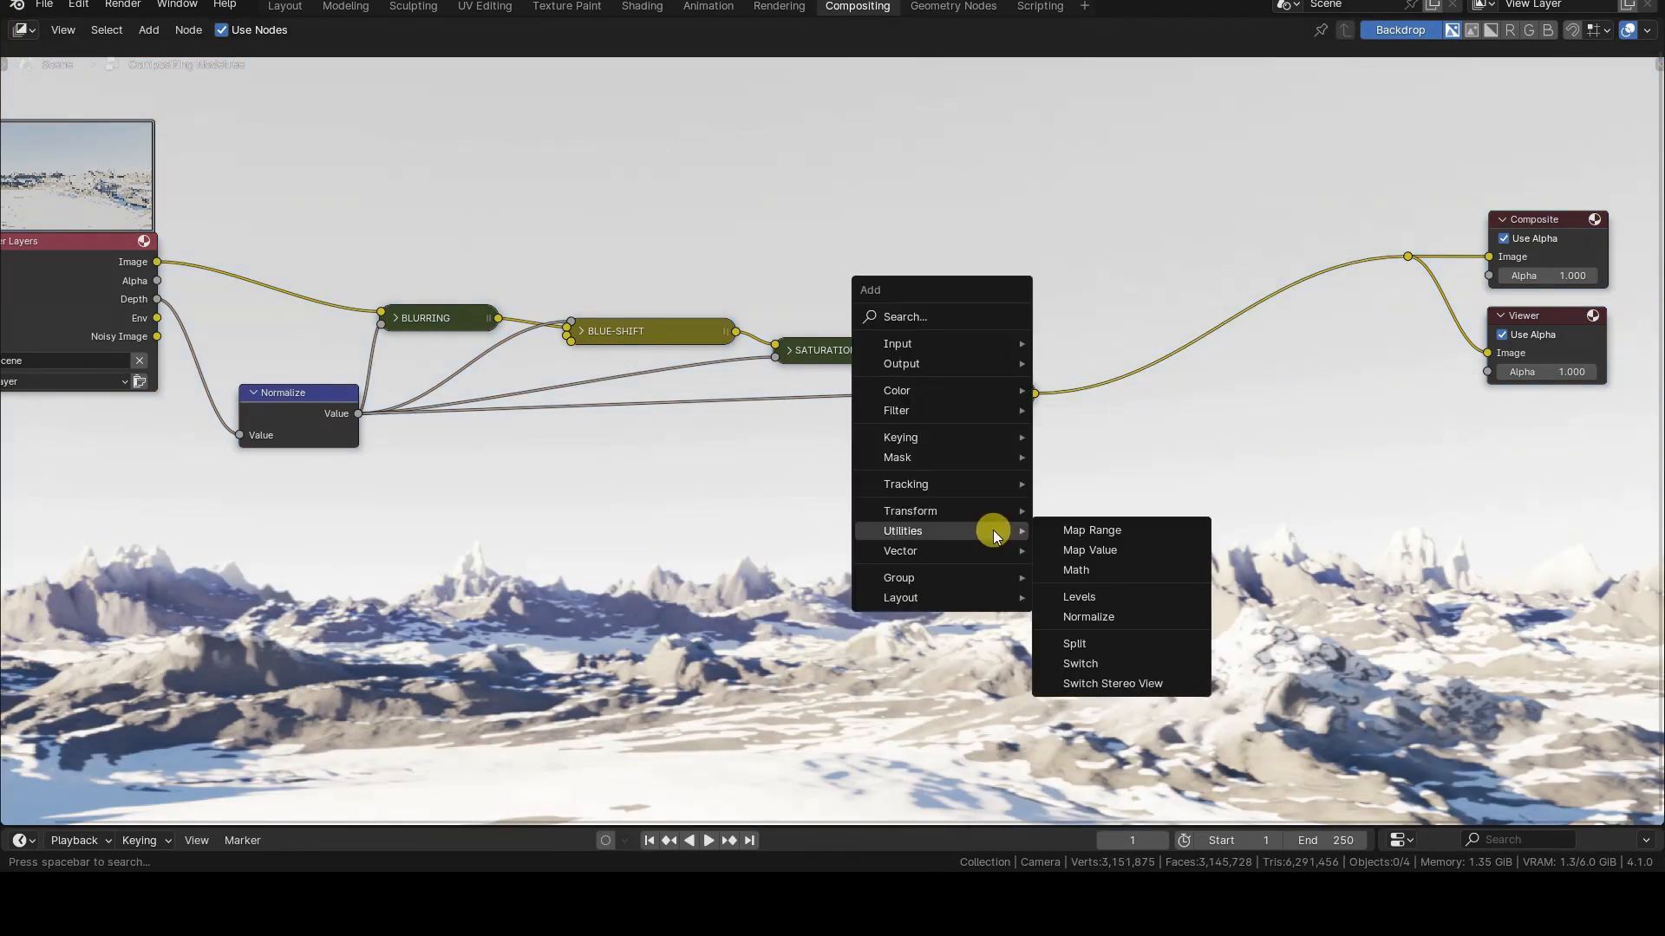
pyautogui.moveTo(996, 388)
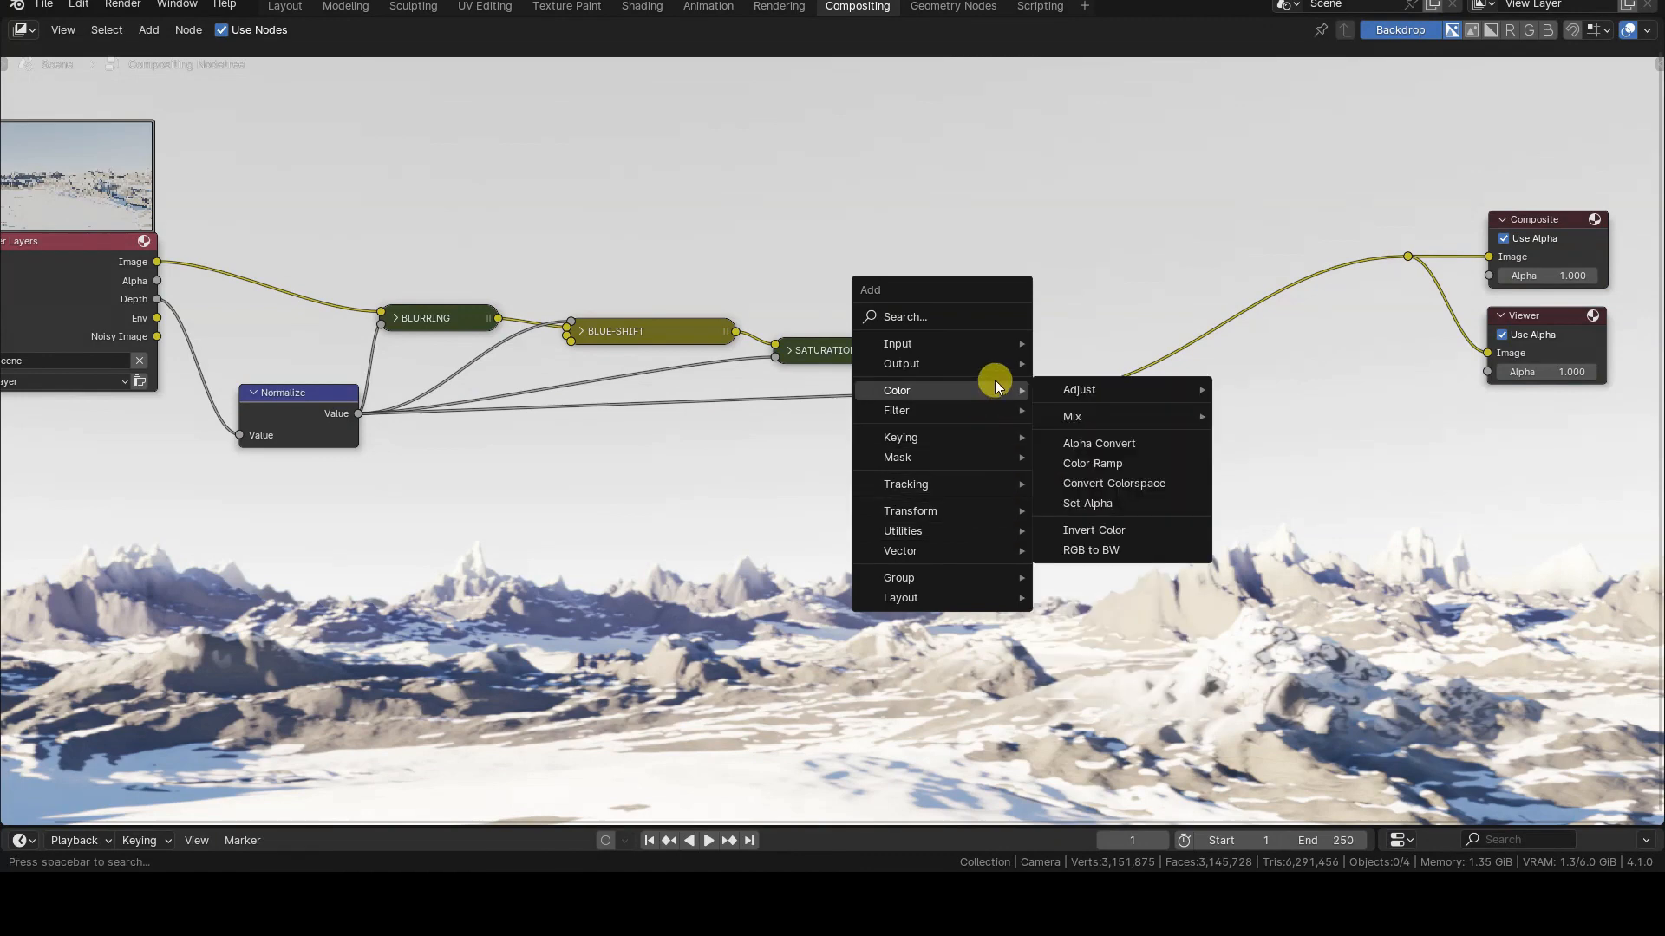
pyautogui.moveTo(1140, 420)
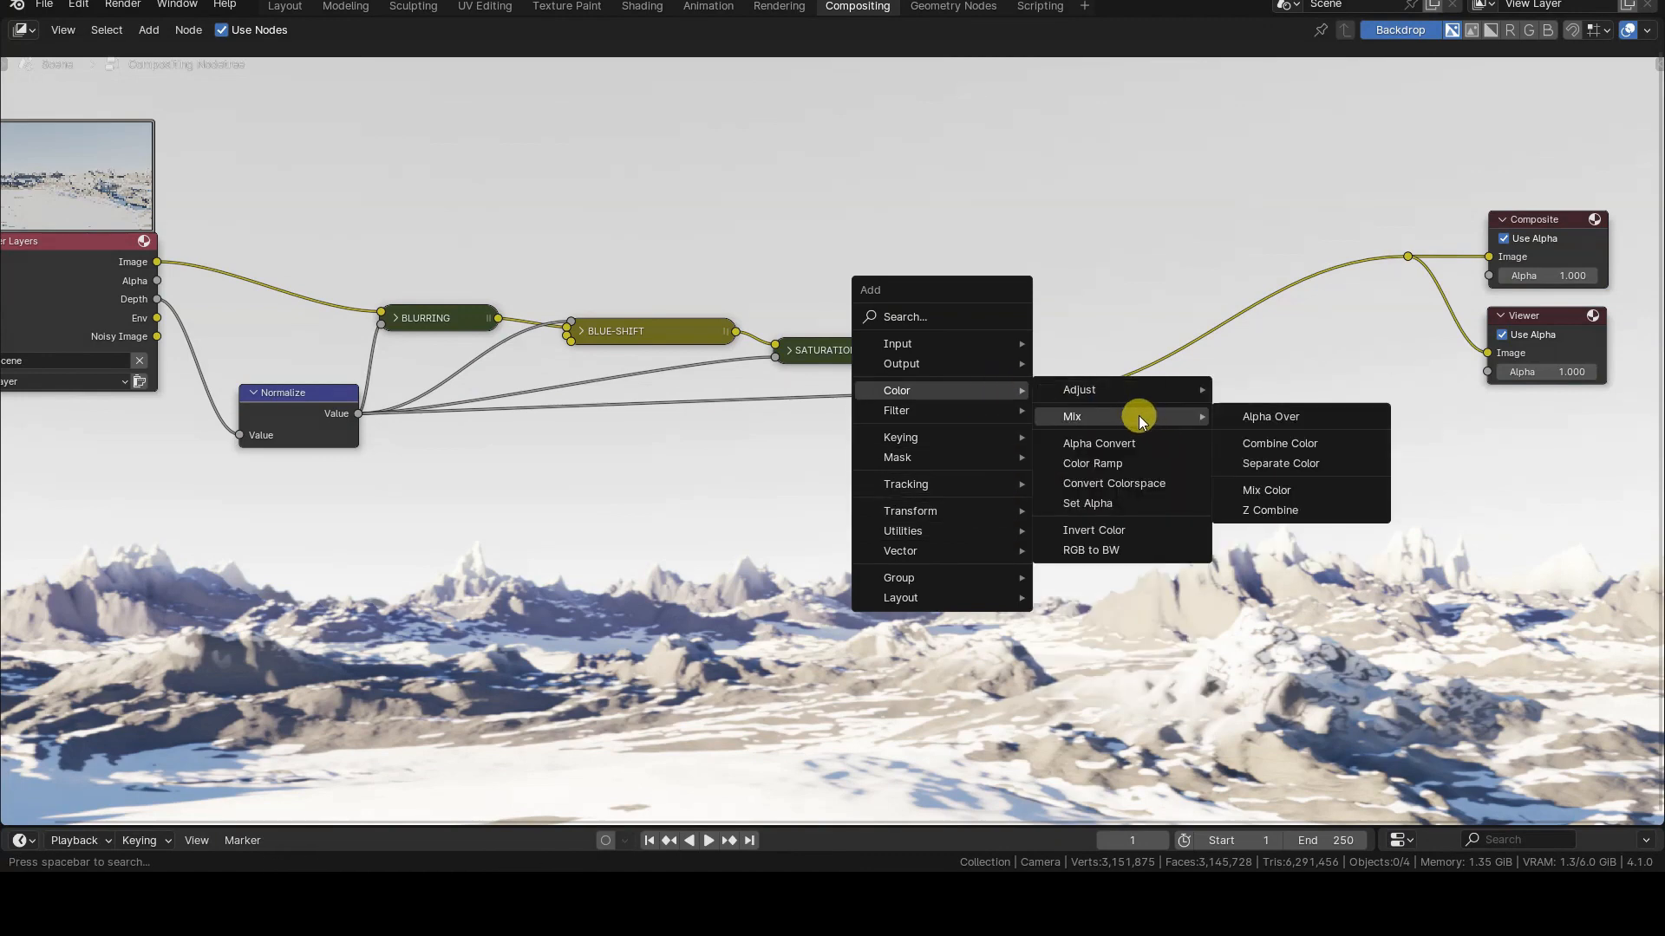
pyautogui.click(1344, 510)
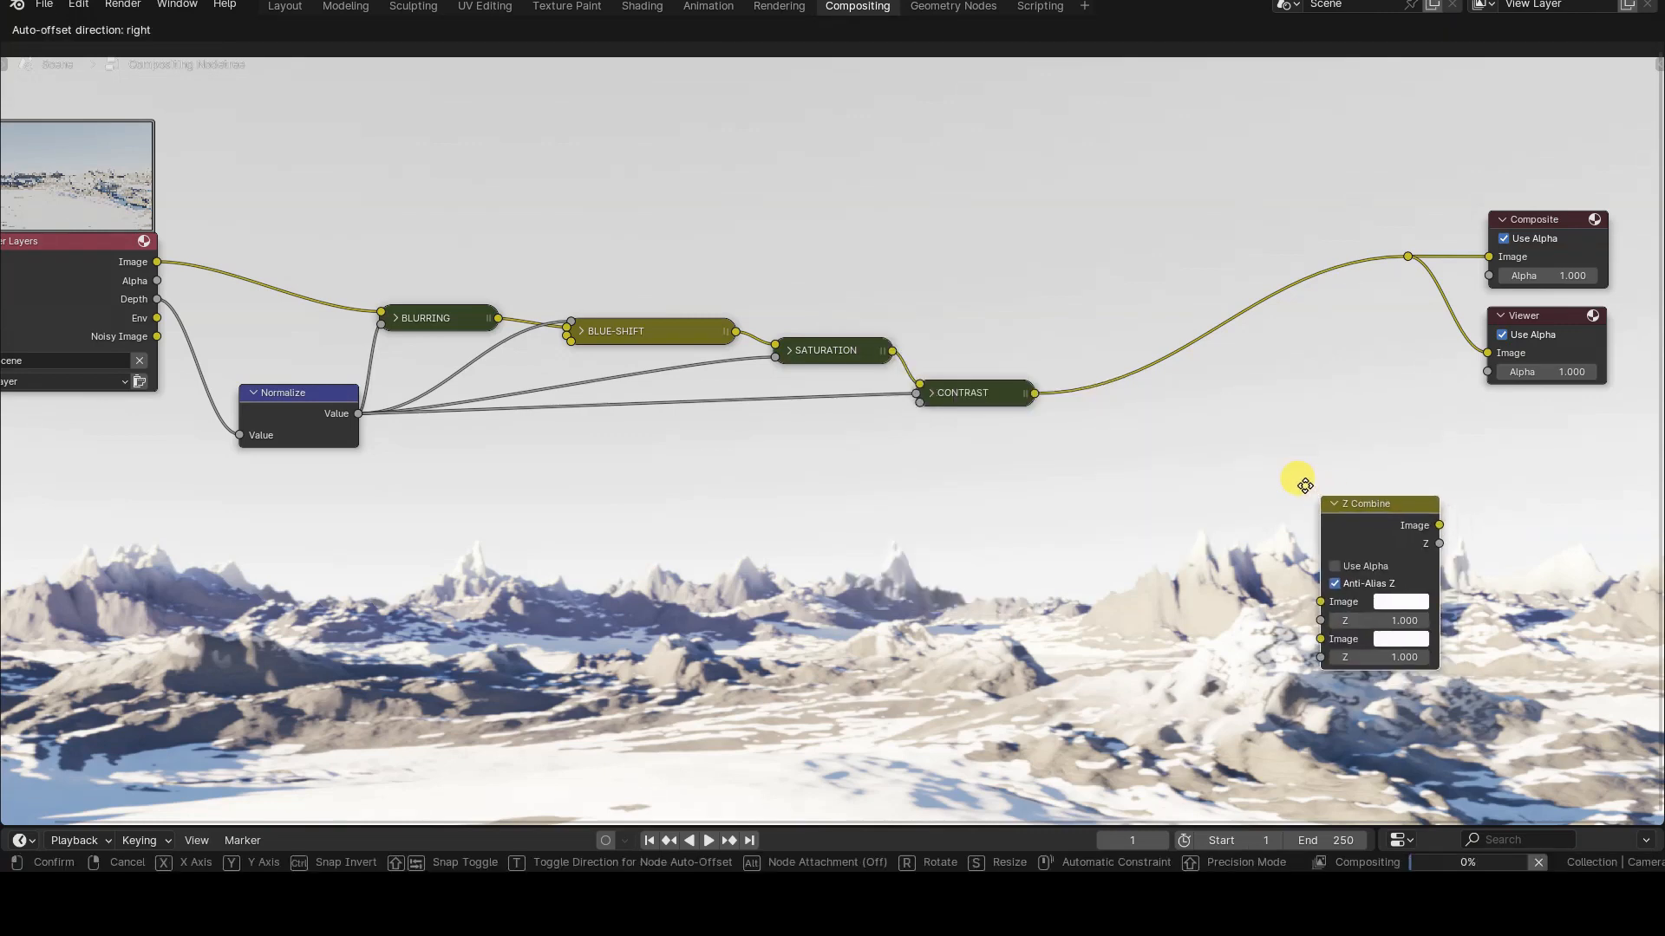
pyautogui.click(1111, 119)
pyautogui.moveTo(1230, 149); pyautogui.dragTo(1400, 278)
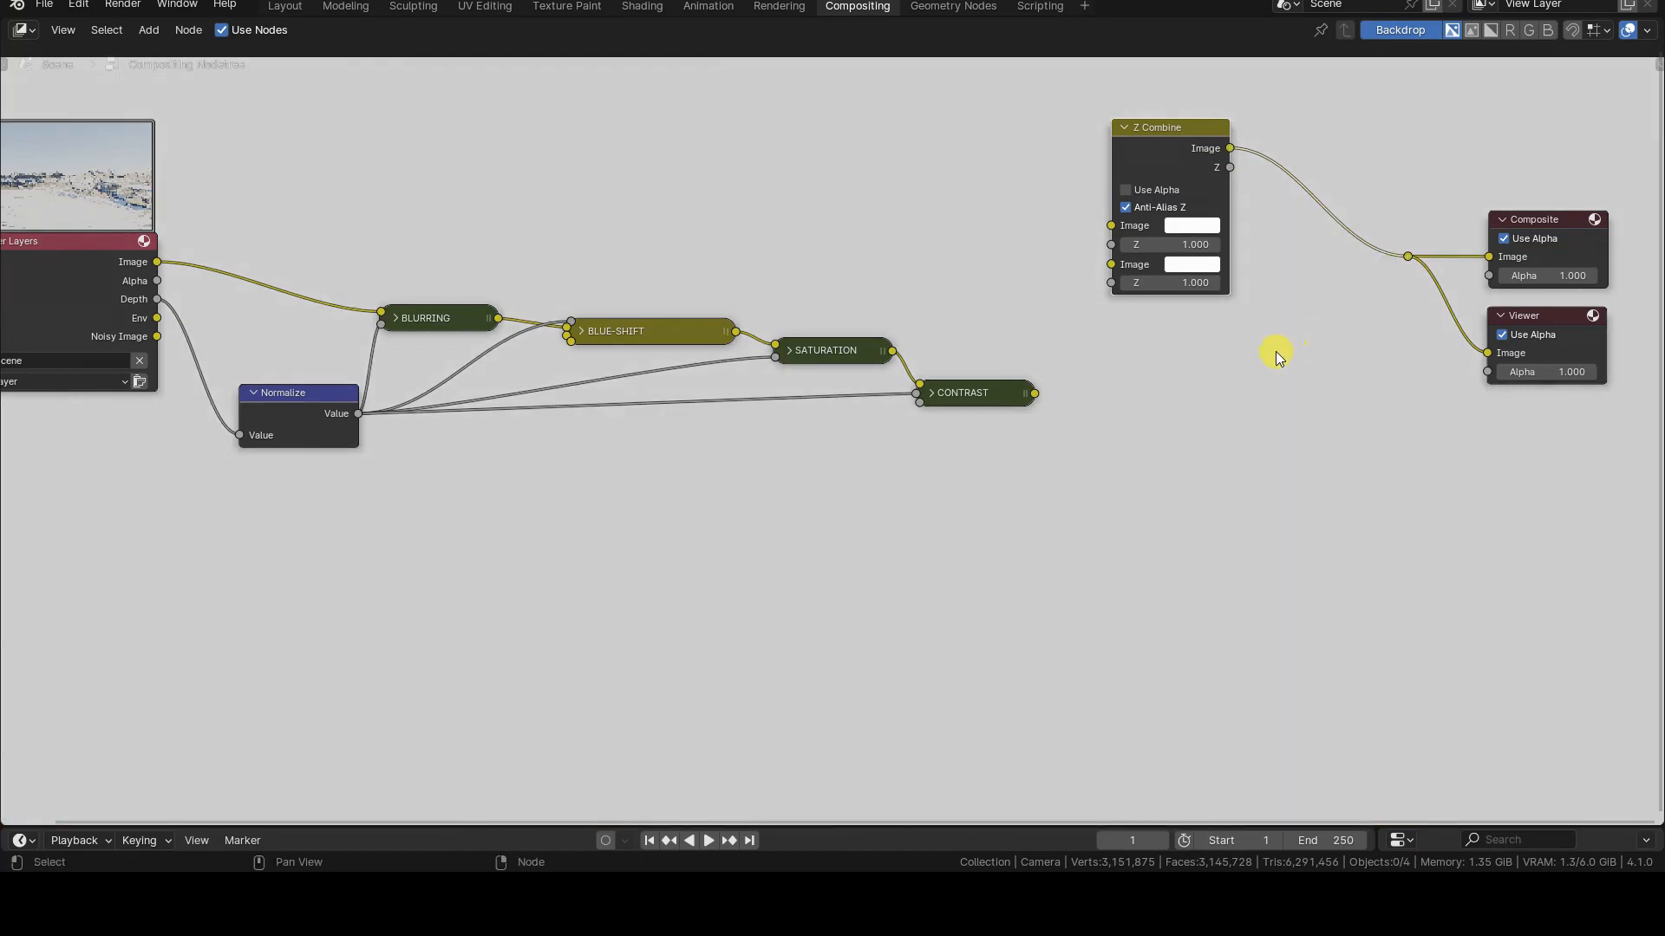
# Move the Z Combine node slightly down and connect the CONTRAST output to its first Image input
pyautogui.scroll(2, 1247, 346)
pyautogui.moveTo(1297, 309); pyautogui.dragTo(1167, 429, button='middle')
pyautogui.scroll(2, 1167, 429)
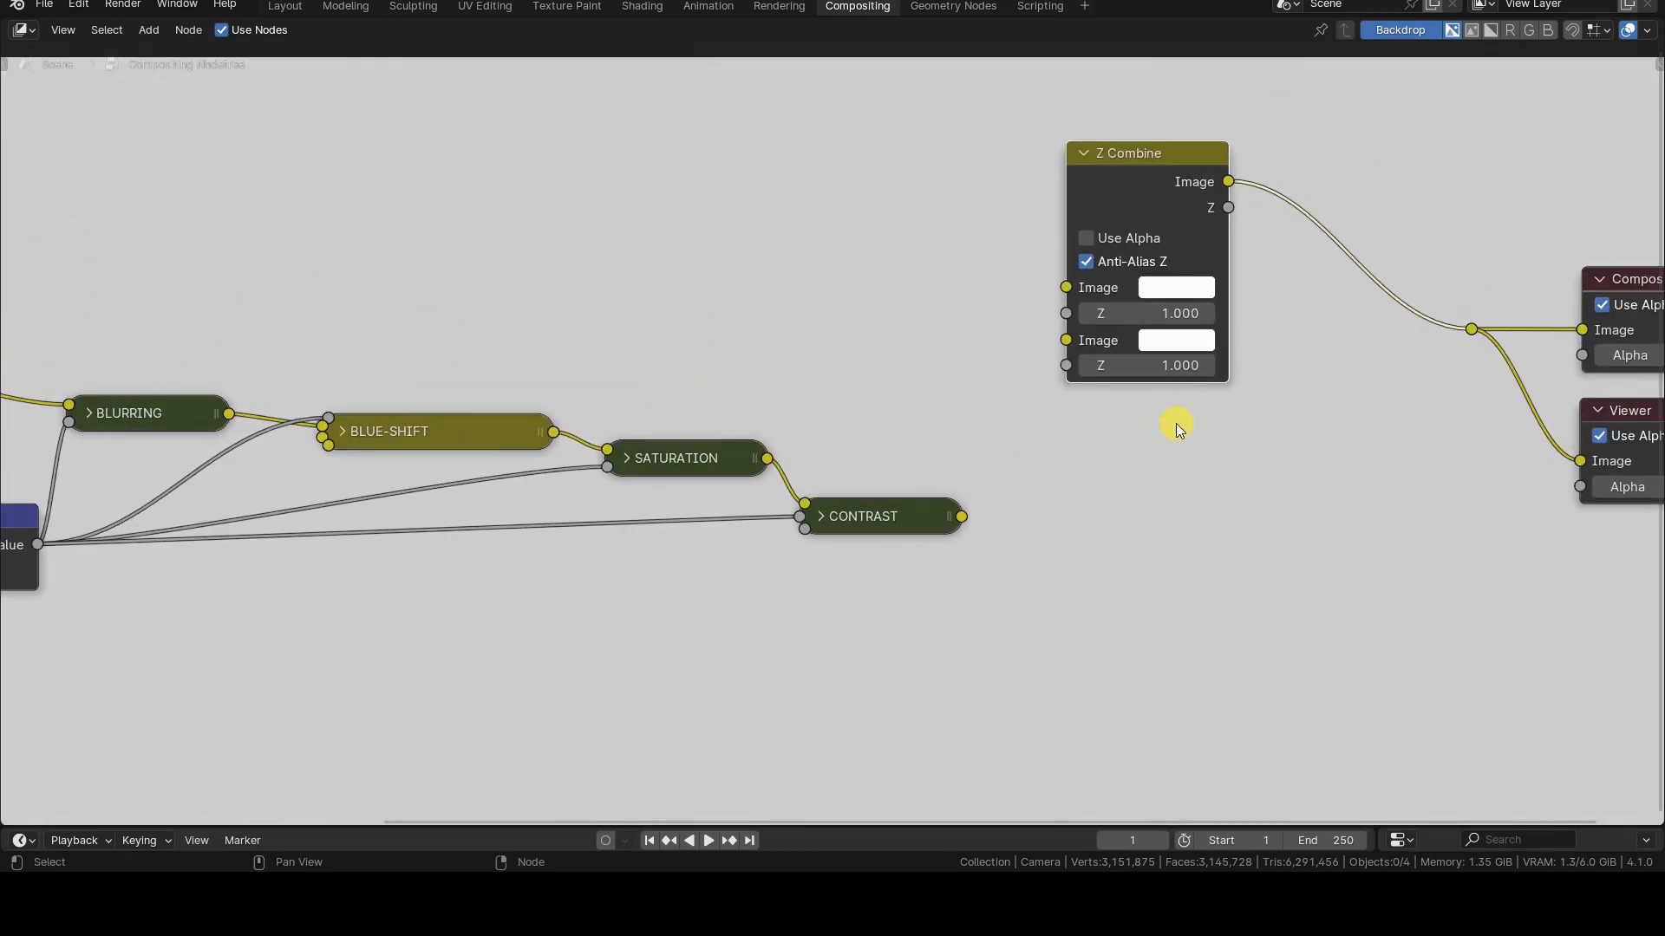
pyautogui.moveTo(1173, 172); pyautogui.dragTo(1167, 176)
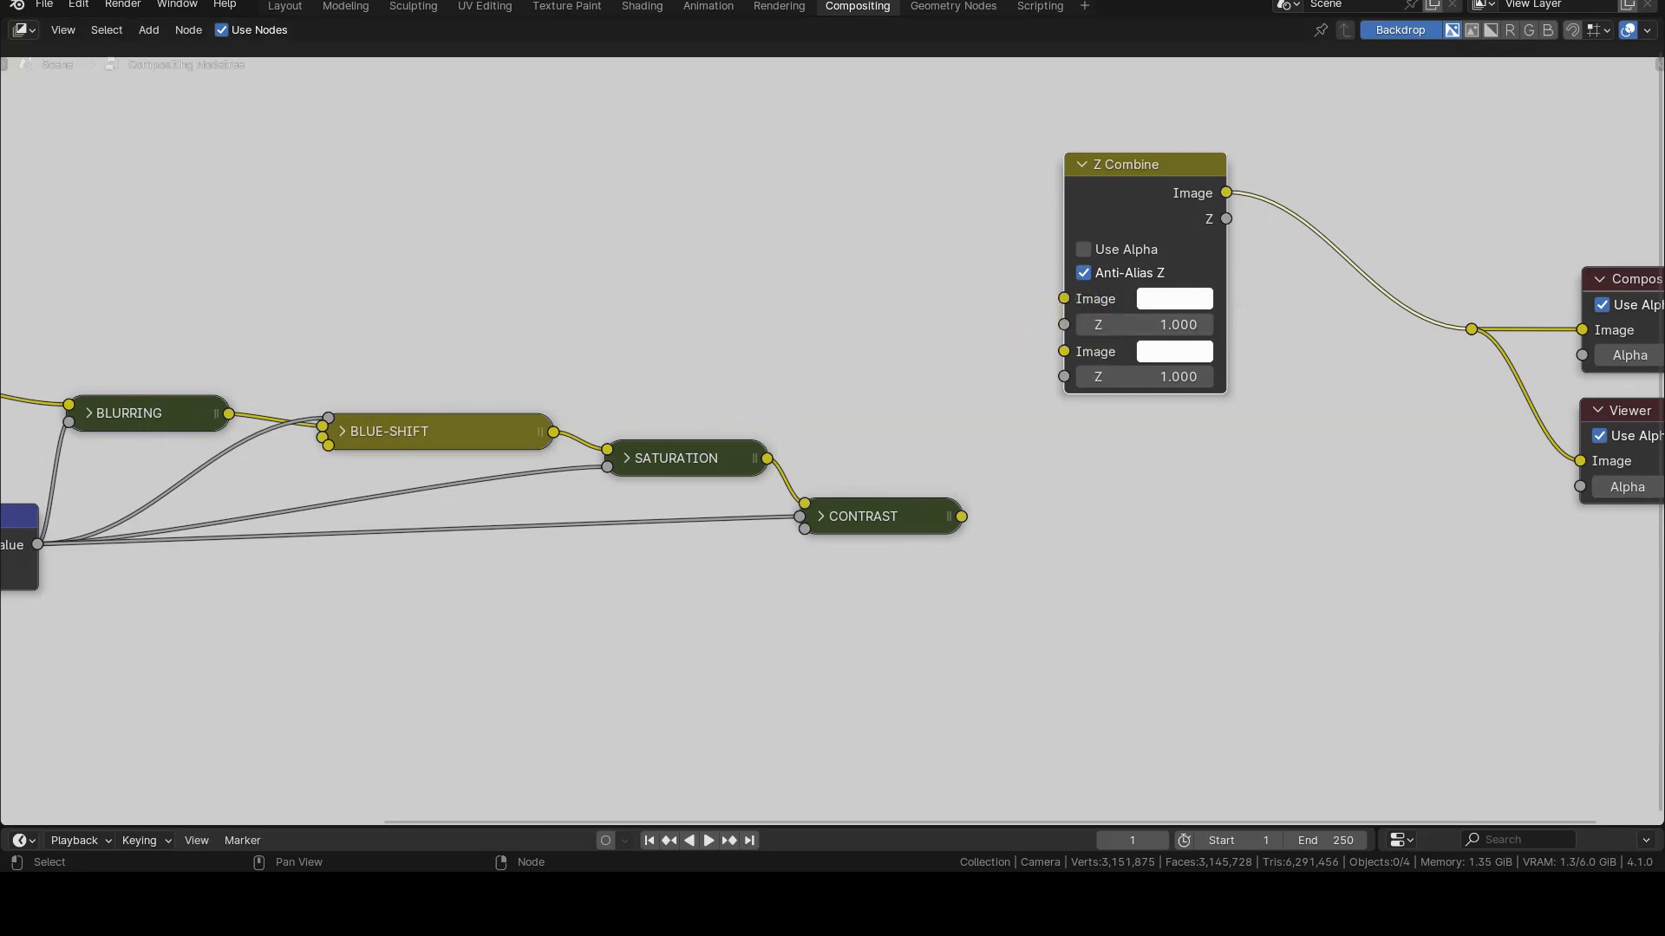
pyautogui.moveTo(960, 517); pyautogui.dragTo(1063, 298)
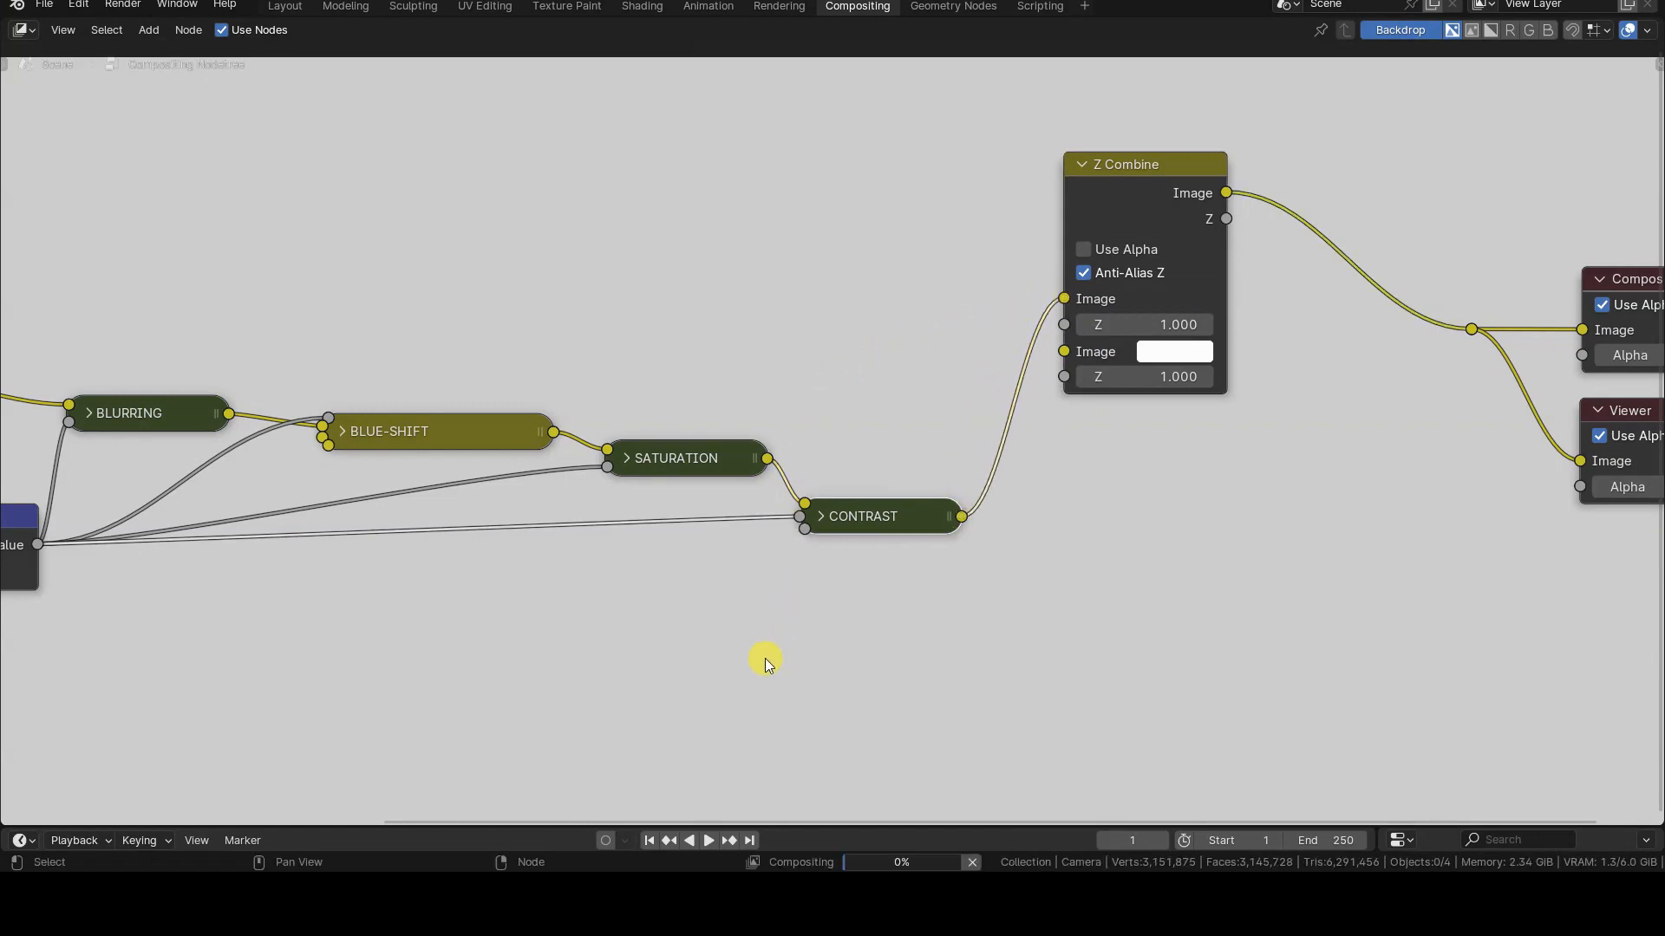
# Connect the Render Layers Env output to Z Combine's second Image input and the Normalize Value output to its first Z input
pyautogui.hotkey('alt', 'v')
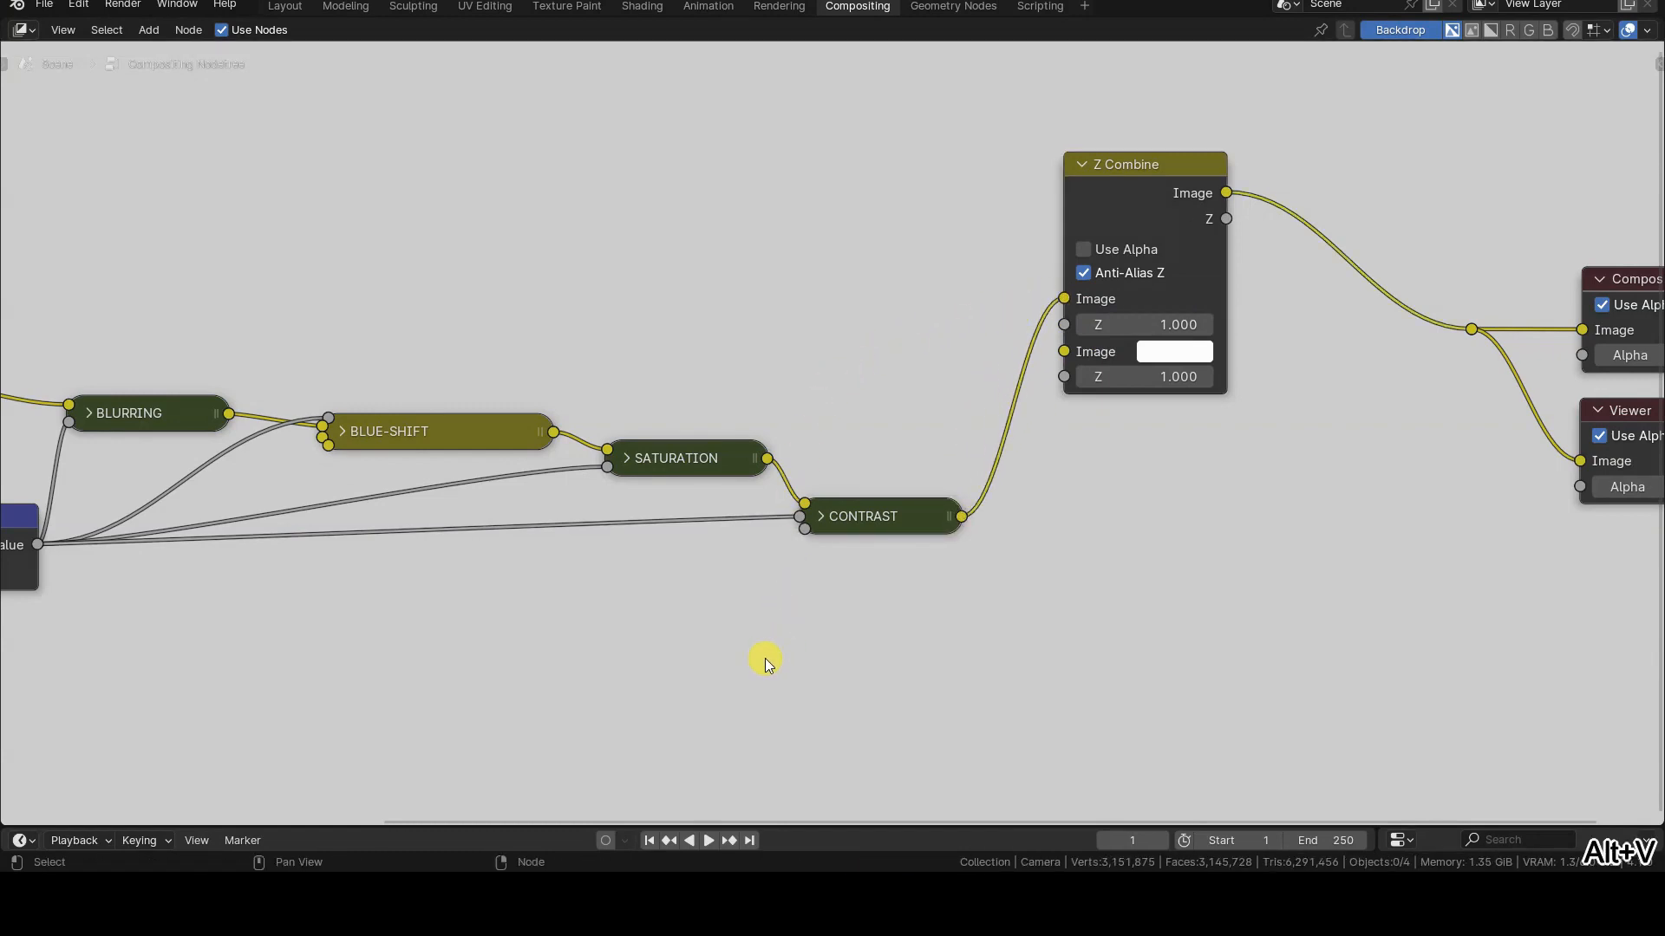
pyautogui.hotkey('alt', 'v')
pyautogui.hotkey('alt', 'v')
pyautogui.hotkey('alt', 'v')
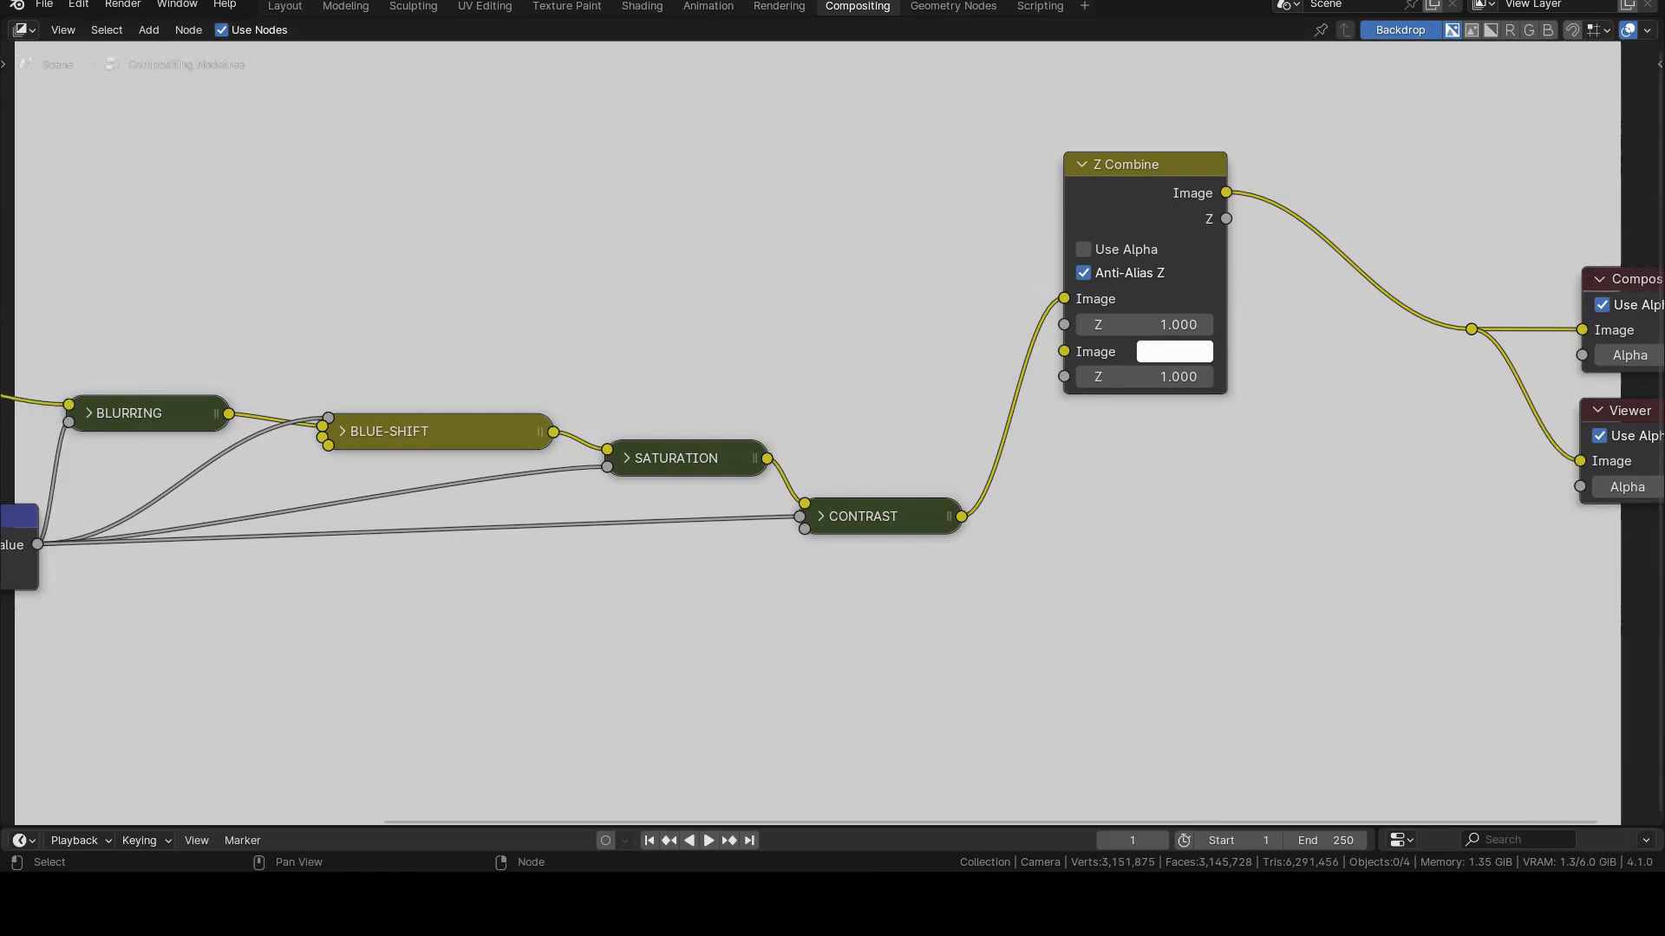
pyautogui.moveTo(188, 619); pyautogui.dragTo(525, 652, button='middle')
pyautogui.moveTo(28, 305); pyautogui.dragTo(47, 154)
pyautogui.moveTo(106, 306); pyautogui.dragTo(1386, 392)
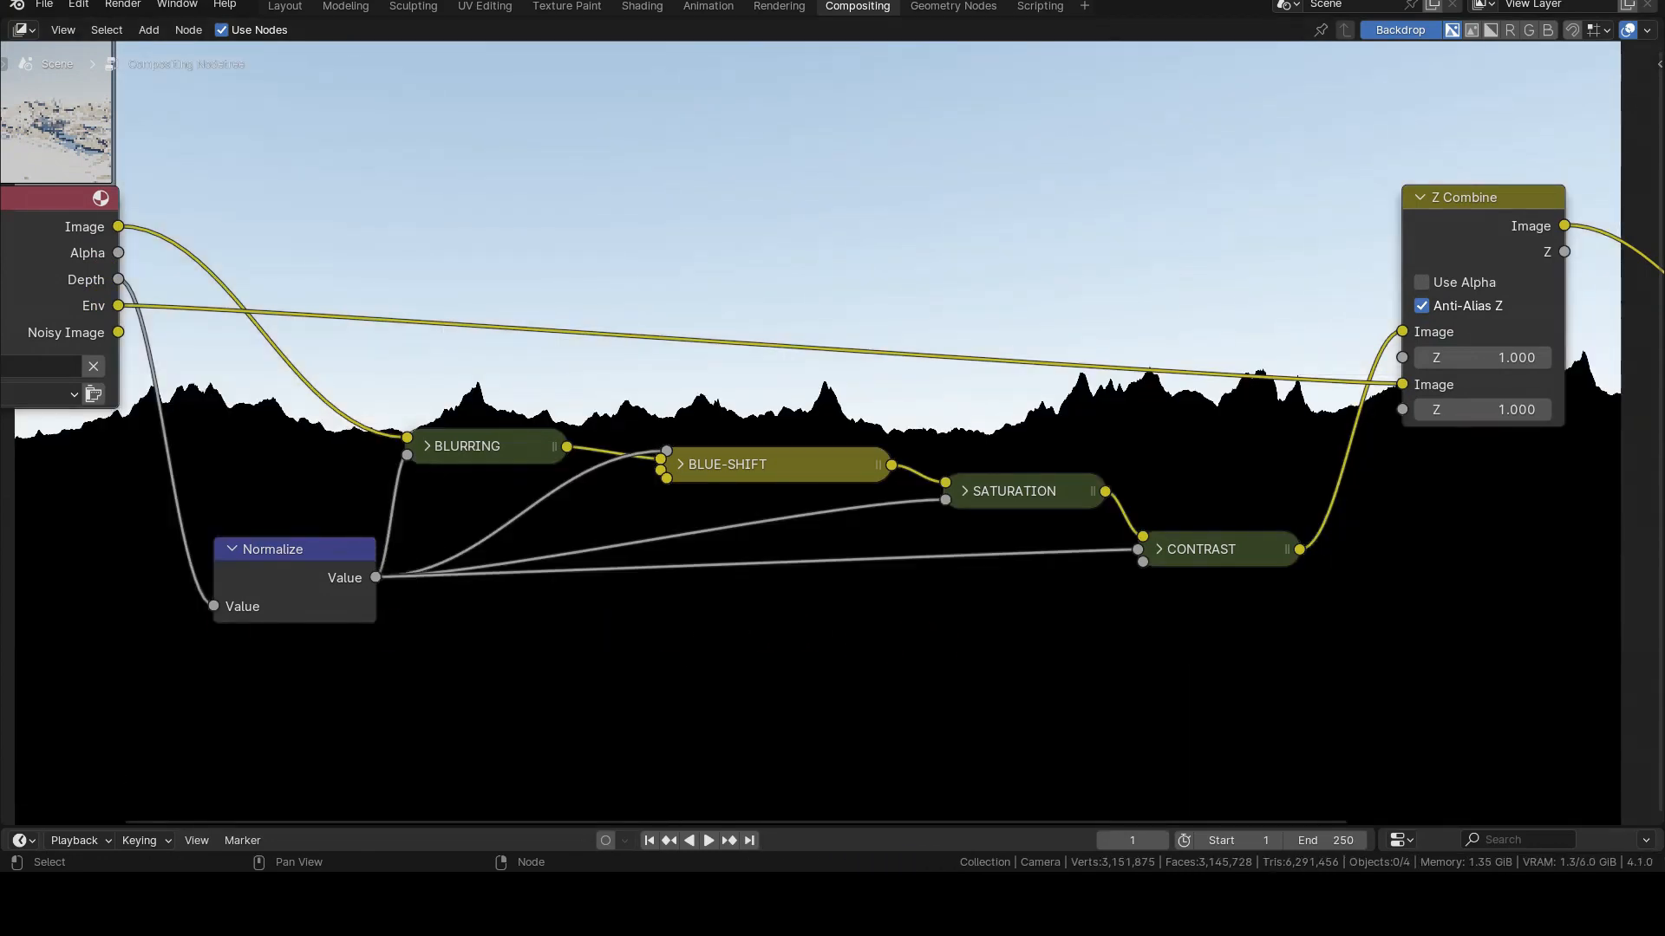
pyautogui.moveTo(376, 577); pyautogui.dragTo(1392, 359)
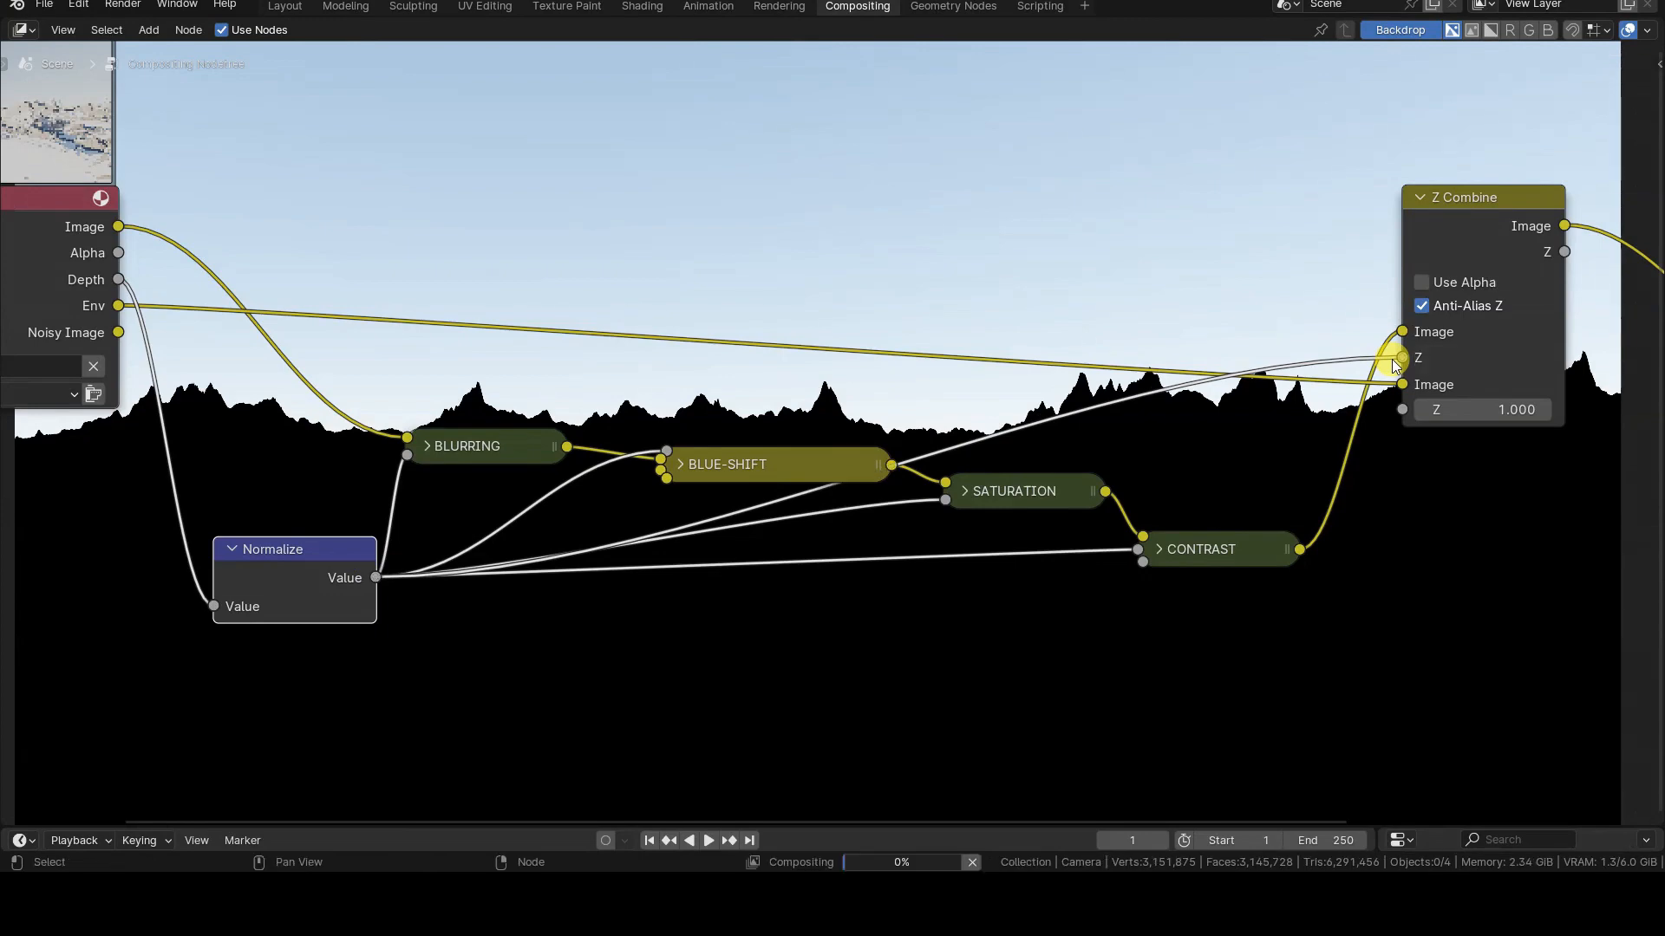
pyautogui.hotkey('alt', 'v')
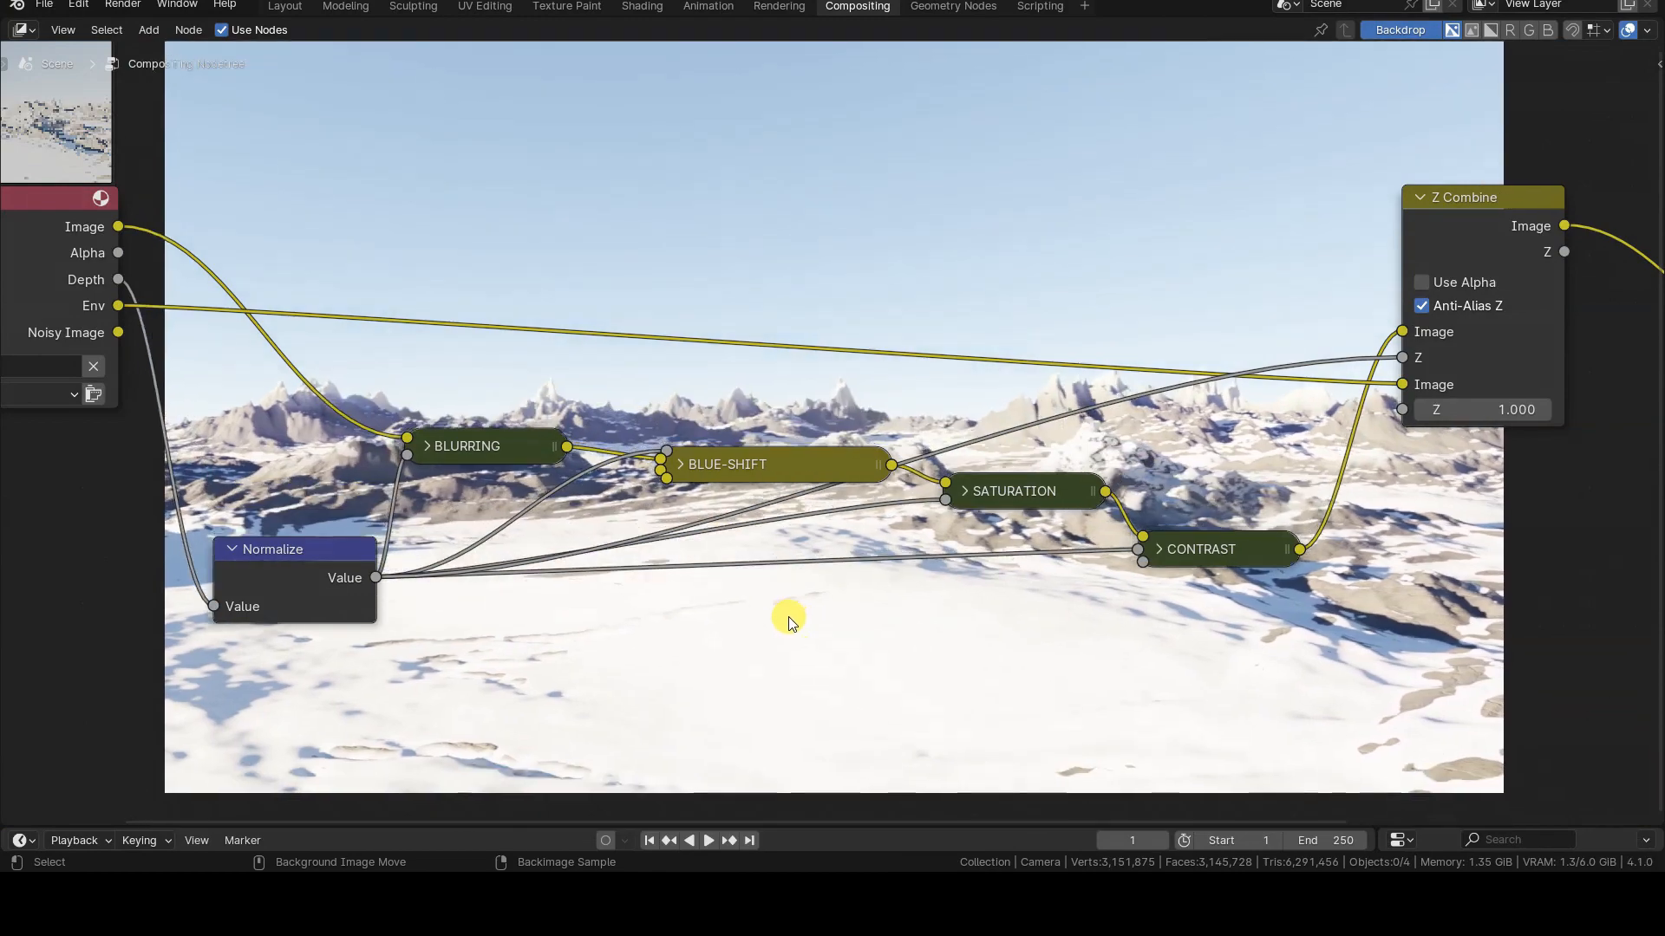
# Nudge the Normalize node slightly up and to the left, away from the BLURRING group
pyautogui.scroll(-1, 804, 626)
pyautogui.scroll(-1, 873, 512)
pyautogui.moveTo(873, 512); pyautogui.dragTo(841, 741, button='middle')
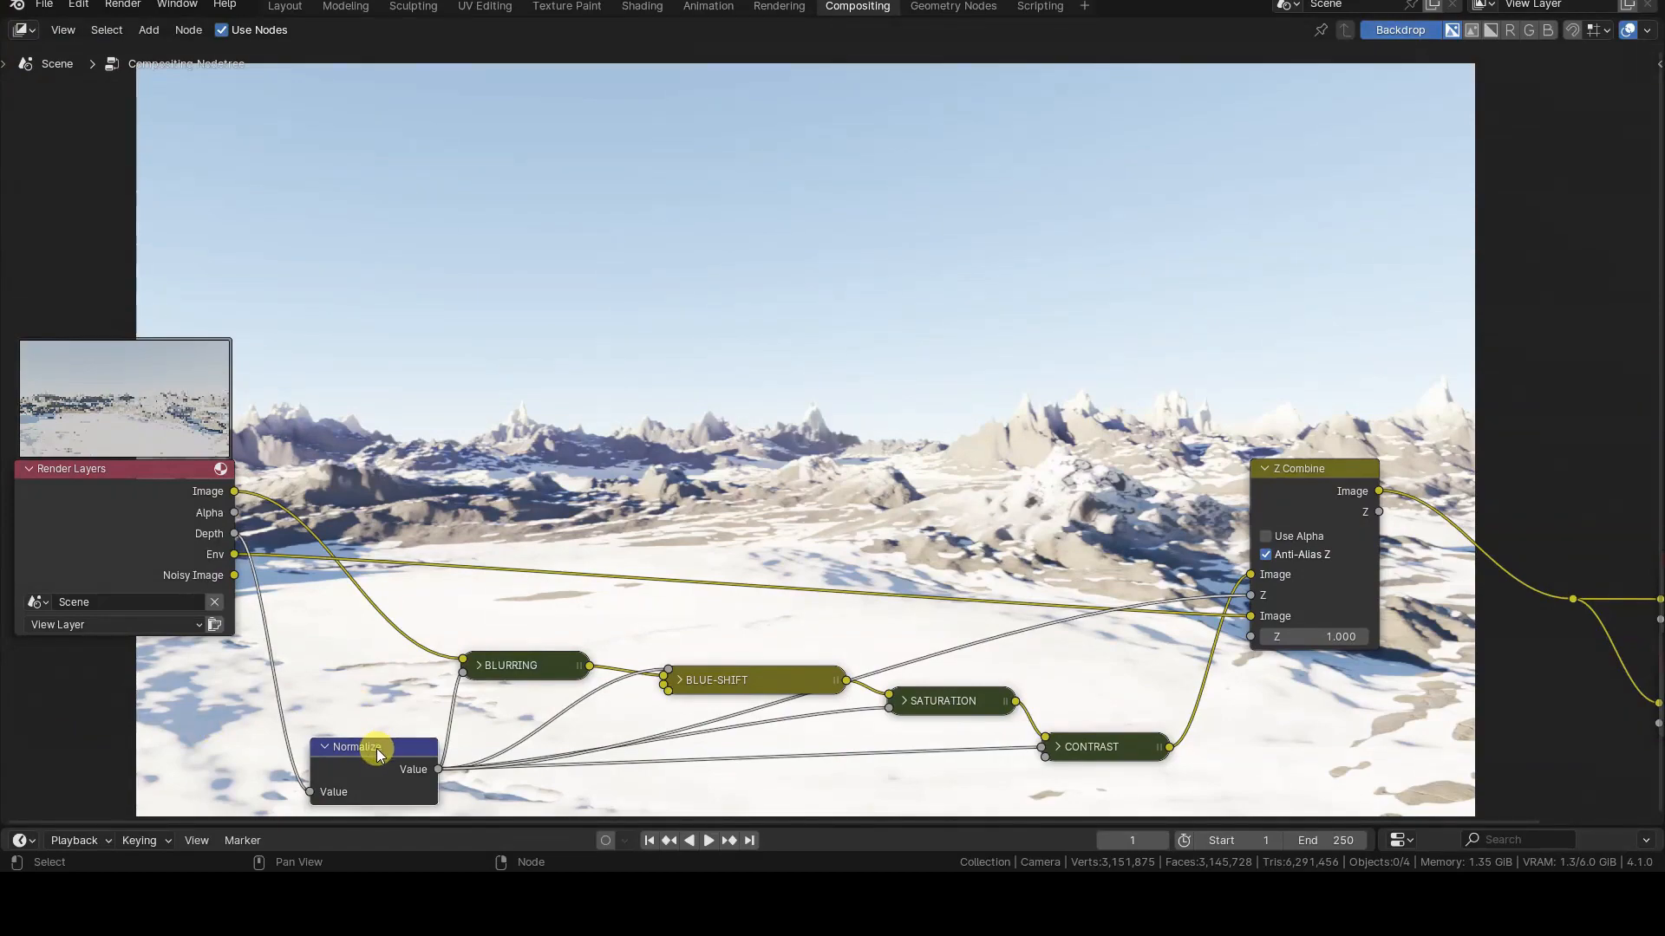
pyautogui.moveTo(376, 753); pyautogui.dragTo(568, 547, button='middle')
pyautogui.scroll(3, 564, 582)
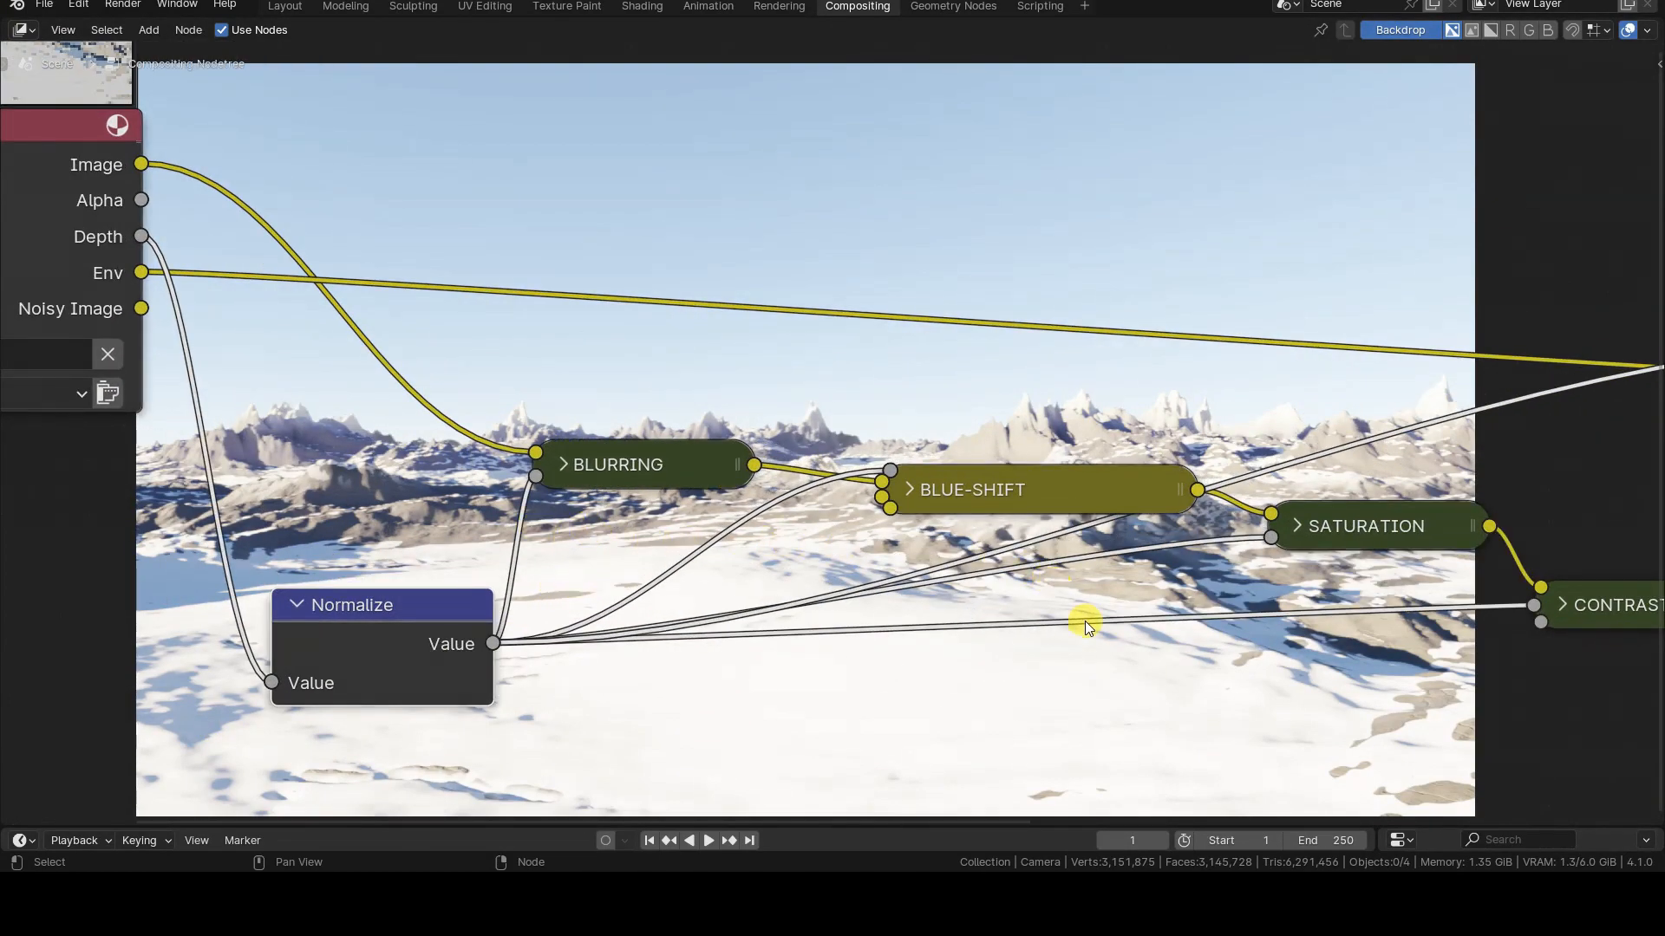
pyautogui.moveTo(462, 614); pyautogui.dragTo(424, 579)
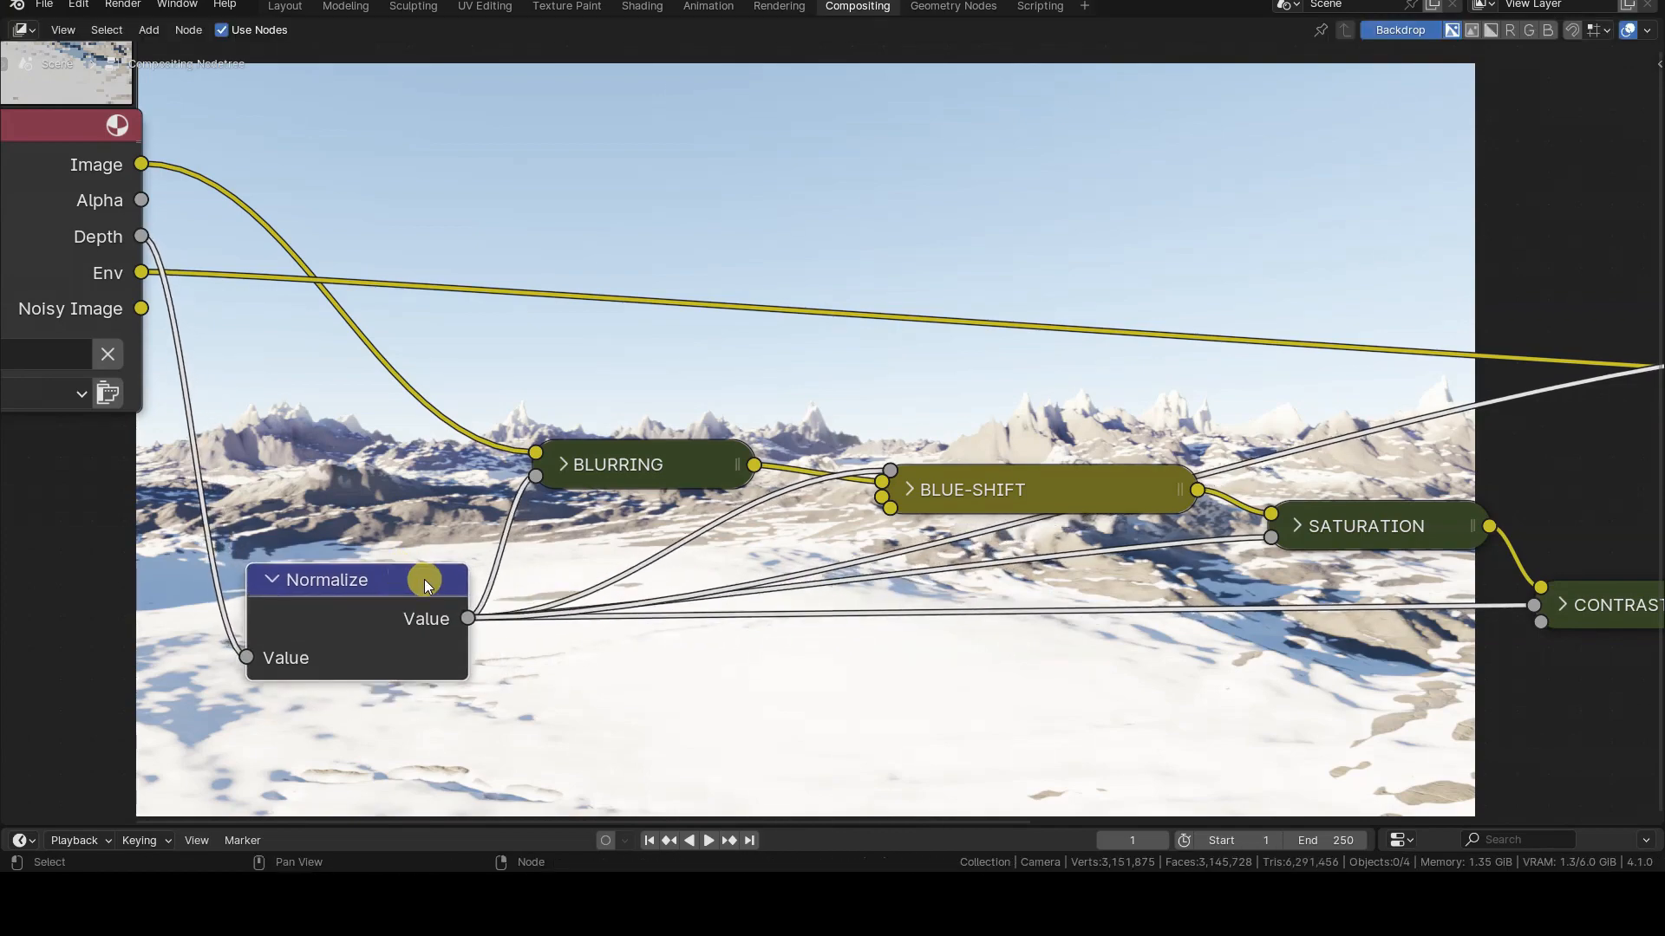
# Combine the Normalize, BLURRING, BLUE-SHIFT, SATURATION, CONTRAST and Z Combine nodes into one node group and return to the main node tree
pyautogui.scroll(-3, 424, 580)
pyautogui.moveTo(420, 576); pyautogui.dragTo(199, 739, button='middle')
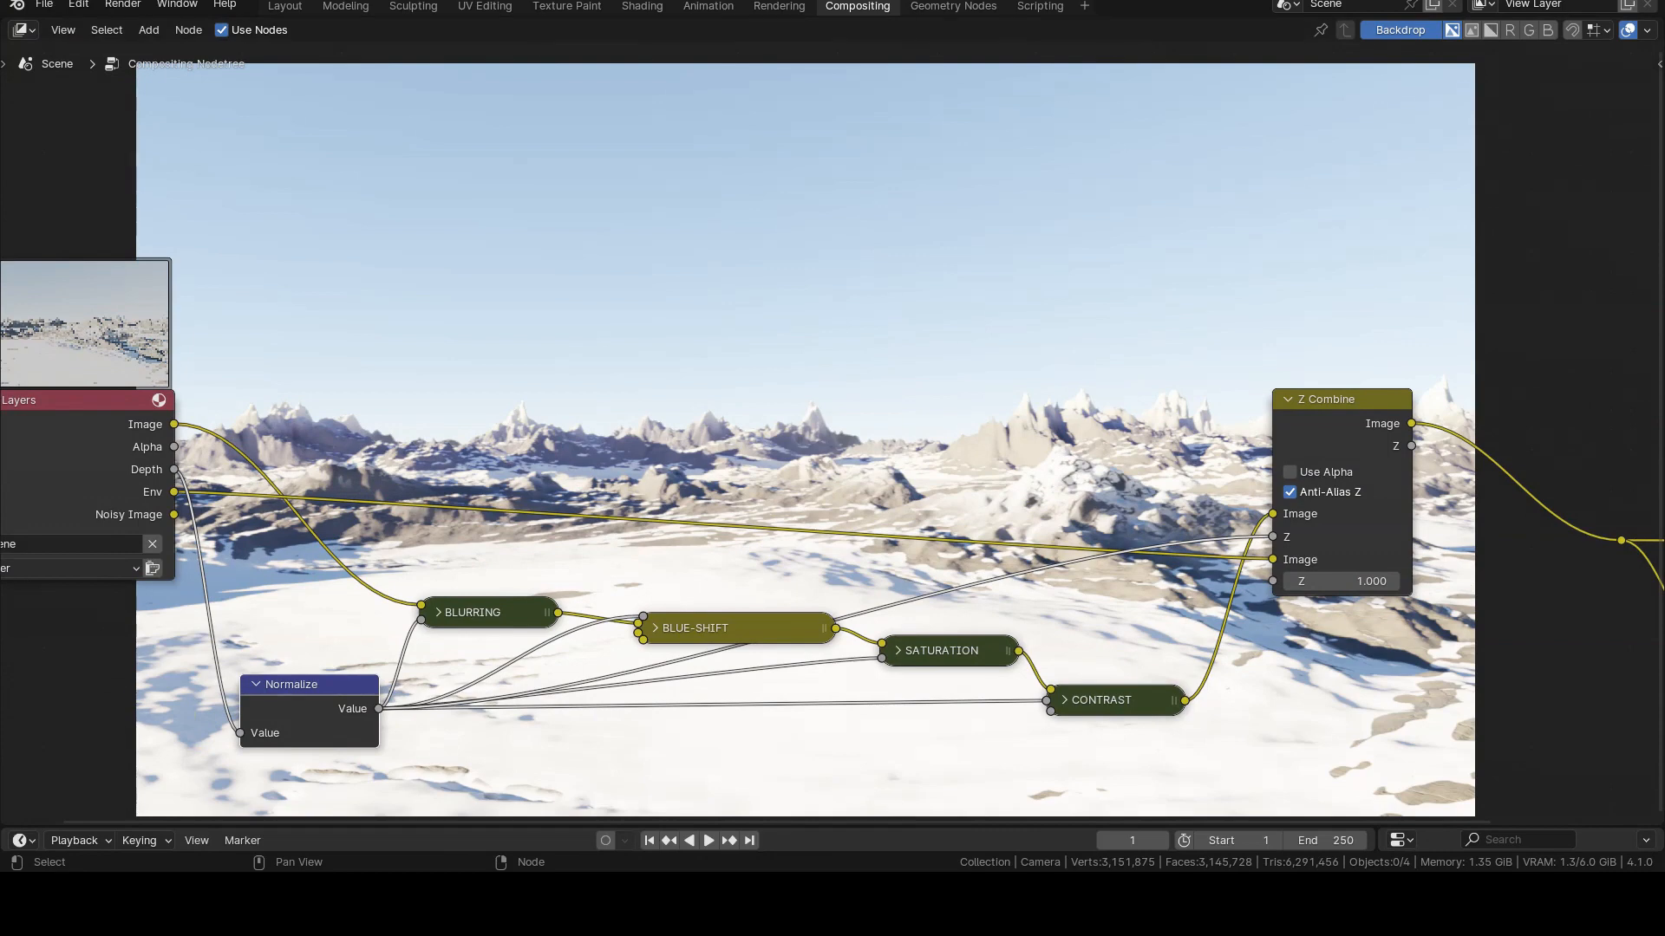
pyautogui.click(346, 643)
pyautogui.moveTo(203, 132); pyautogui.dragTo(1533, 786)
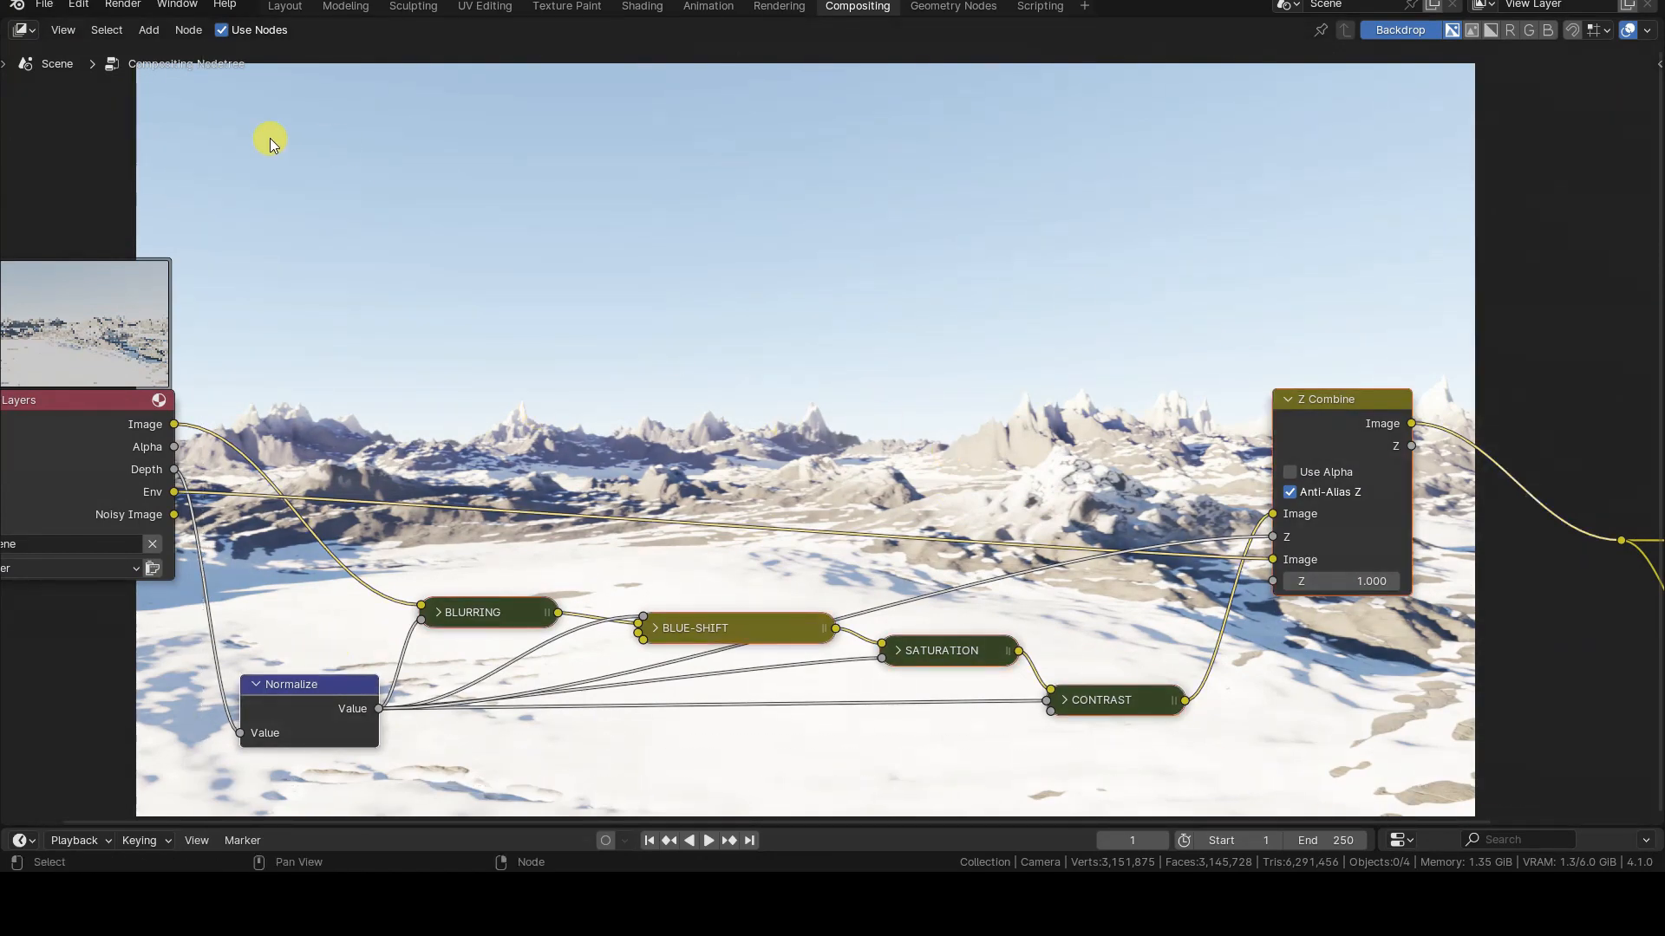
pyautogui.click(188, 29)
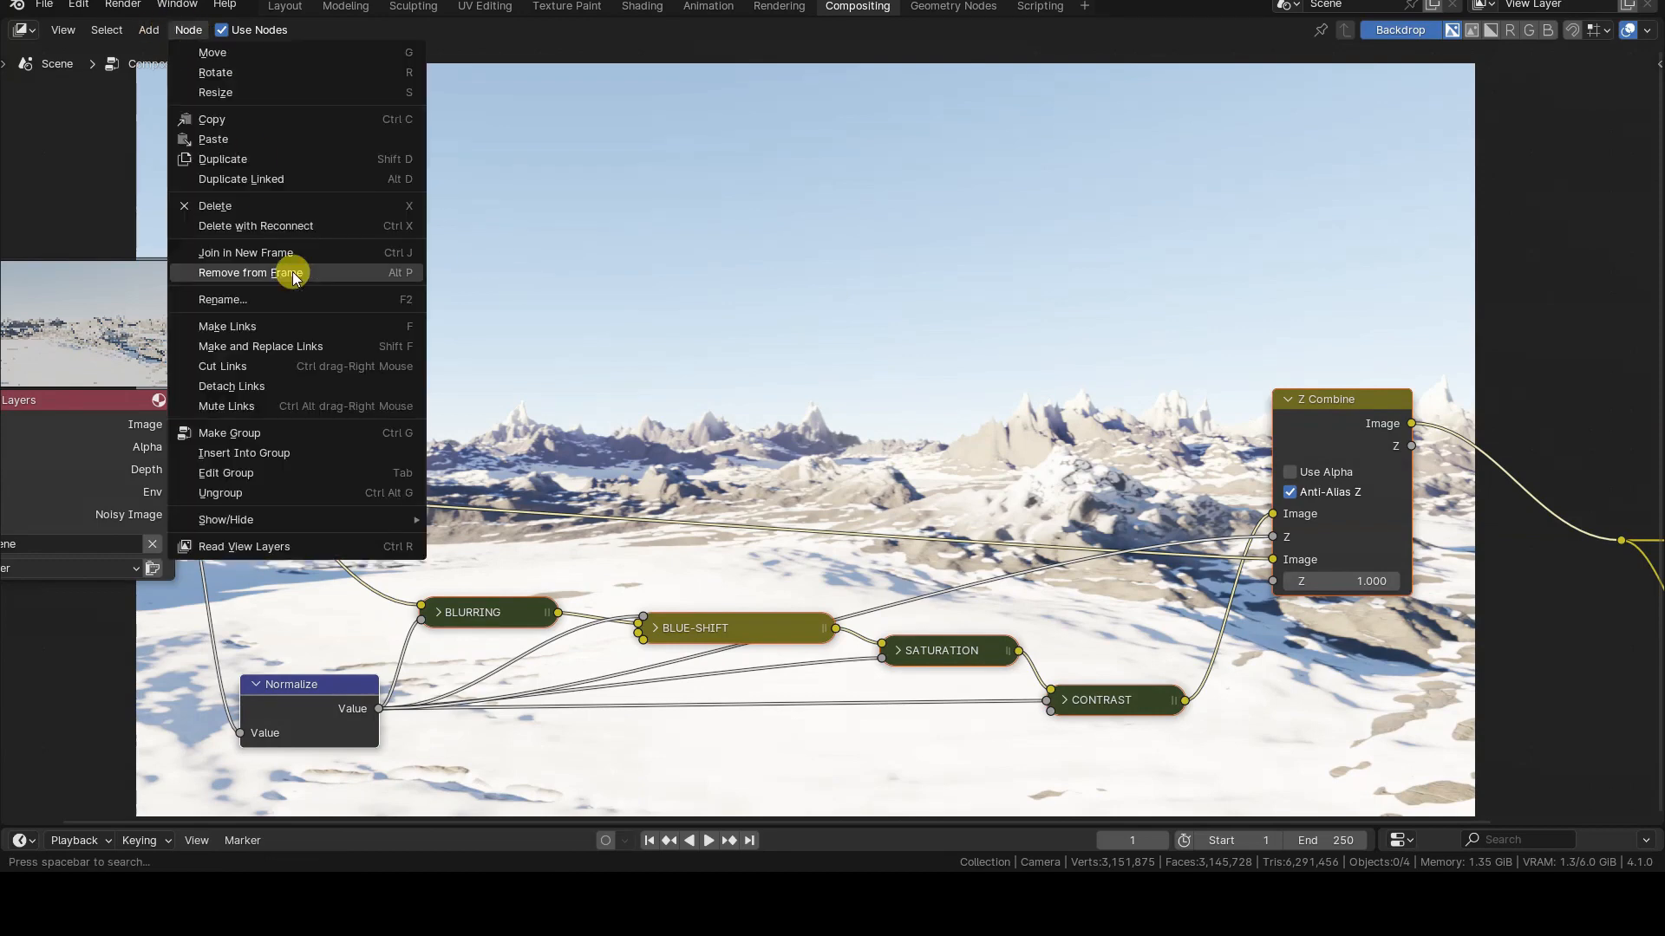
pyautogui.click(229, 433)
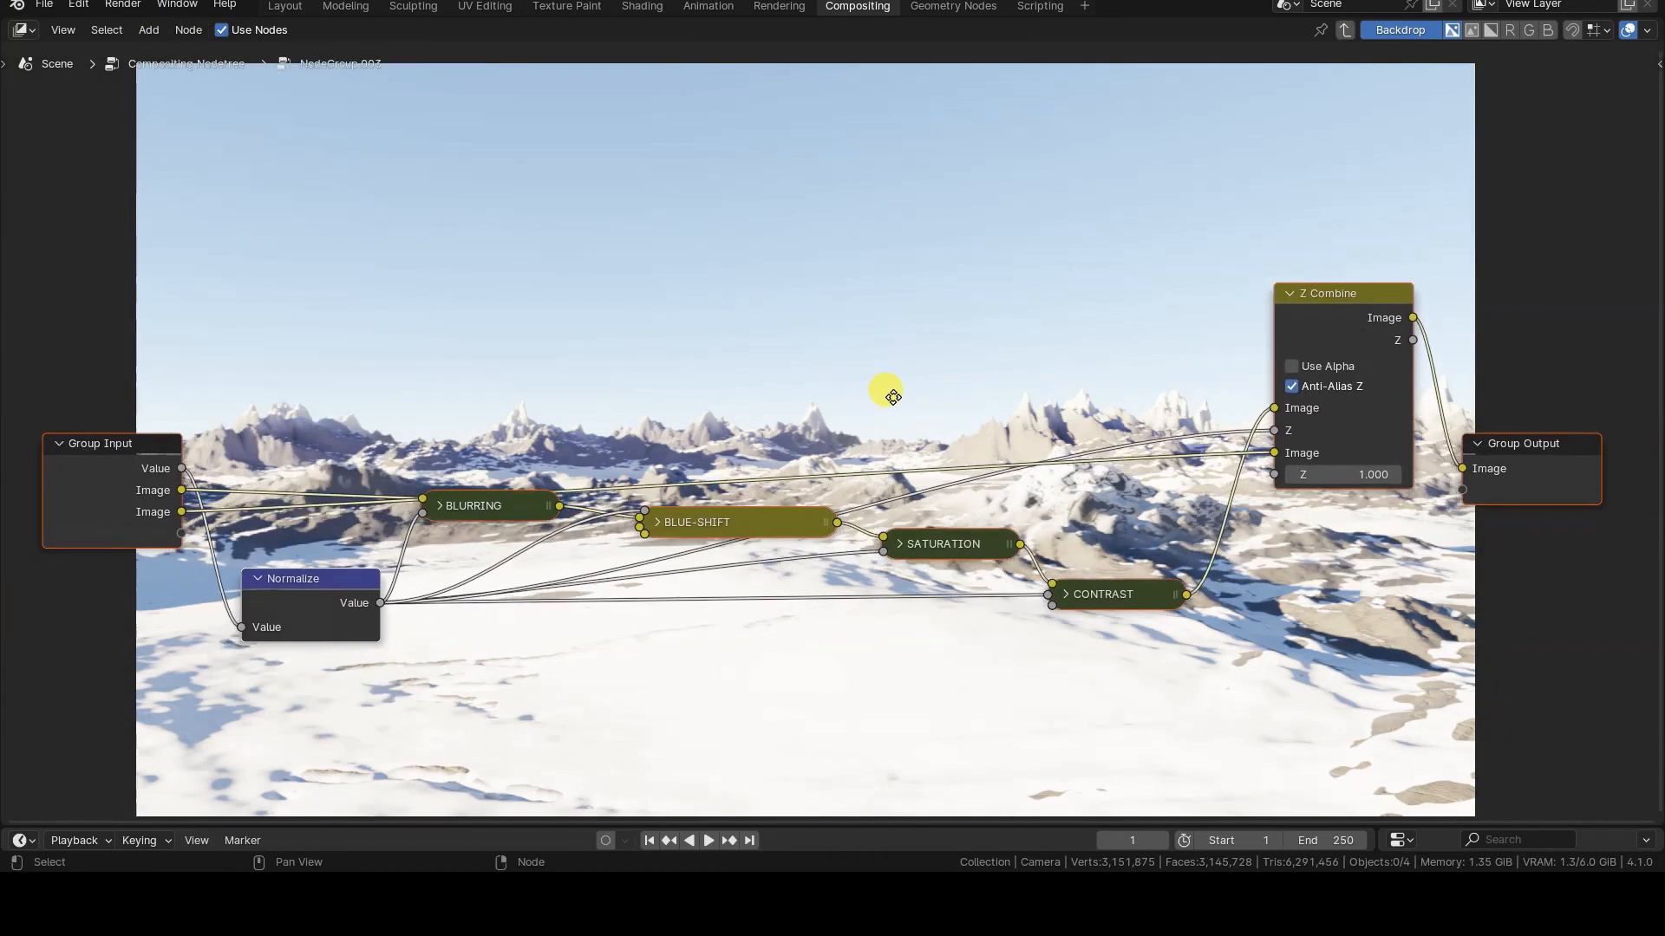
pyautogui.press('Tab')
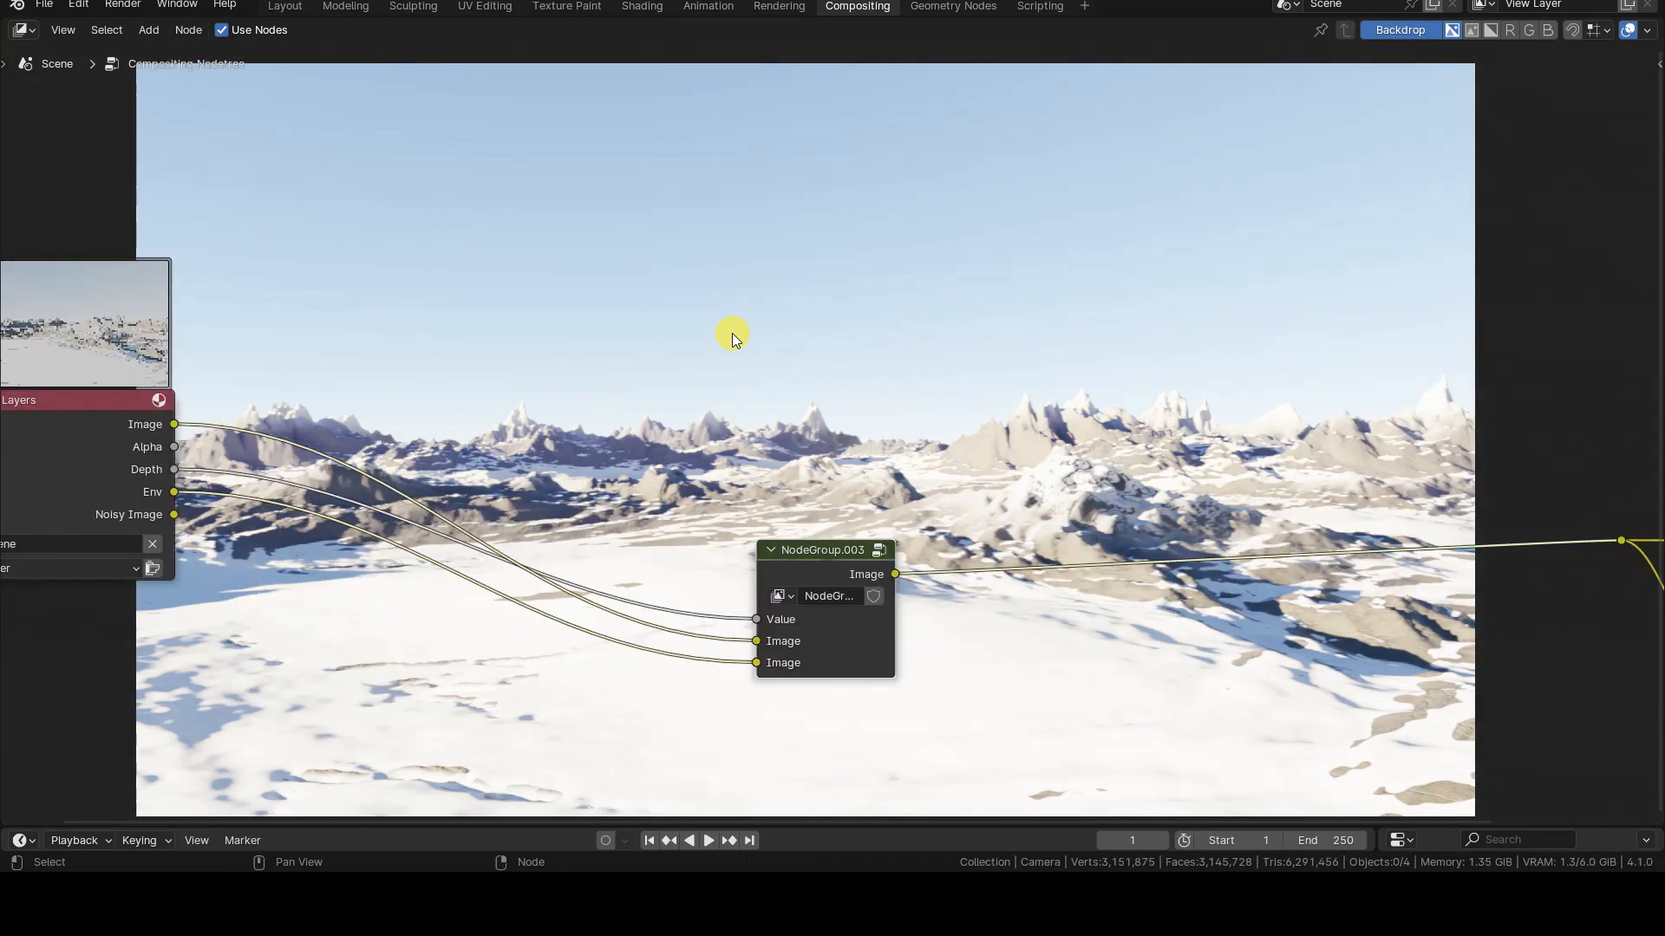
# Reopen the new node group and rename its second Image input as ENVIRONMENT
pyautogui.press('Tab')
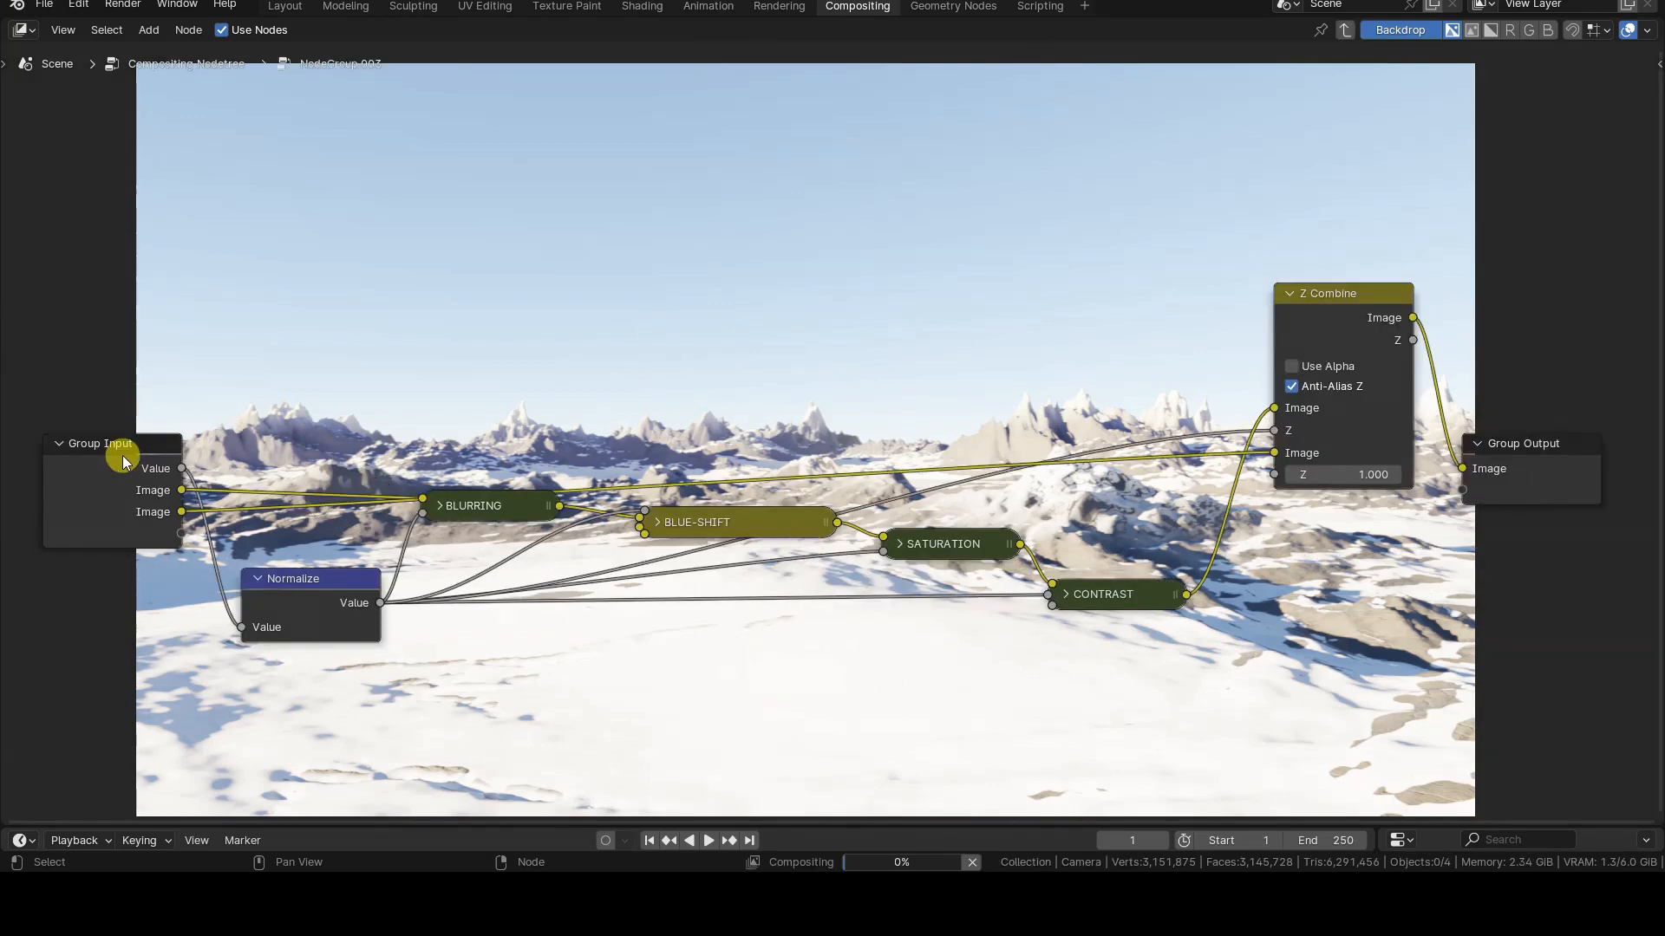
pyautogui.press('n')
pyautogui.doubleClick(1514, 154)
pyautogui.write('_')
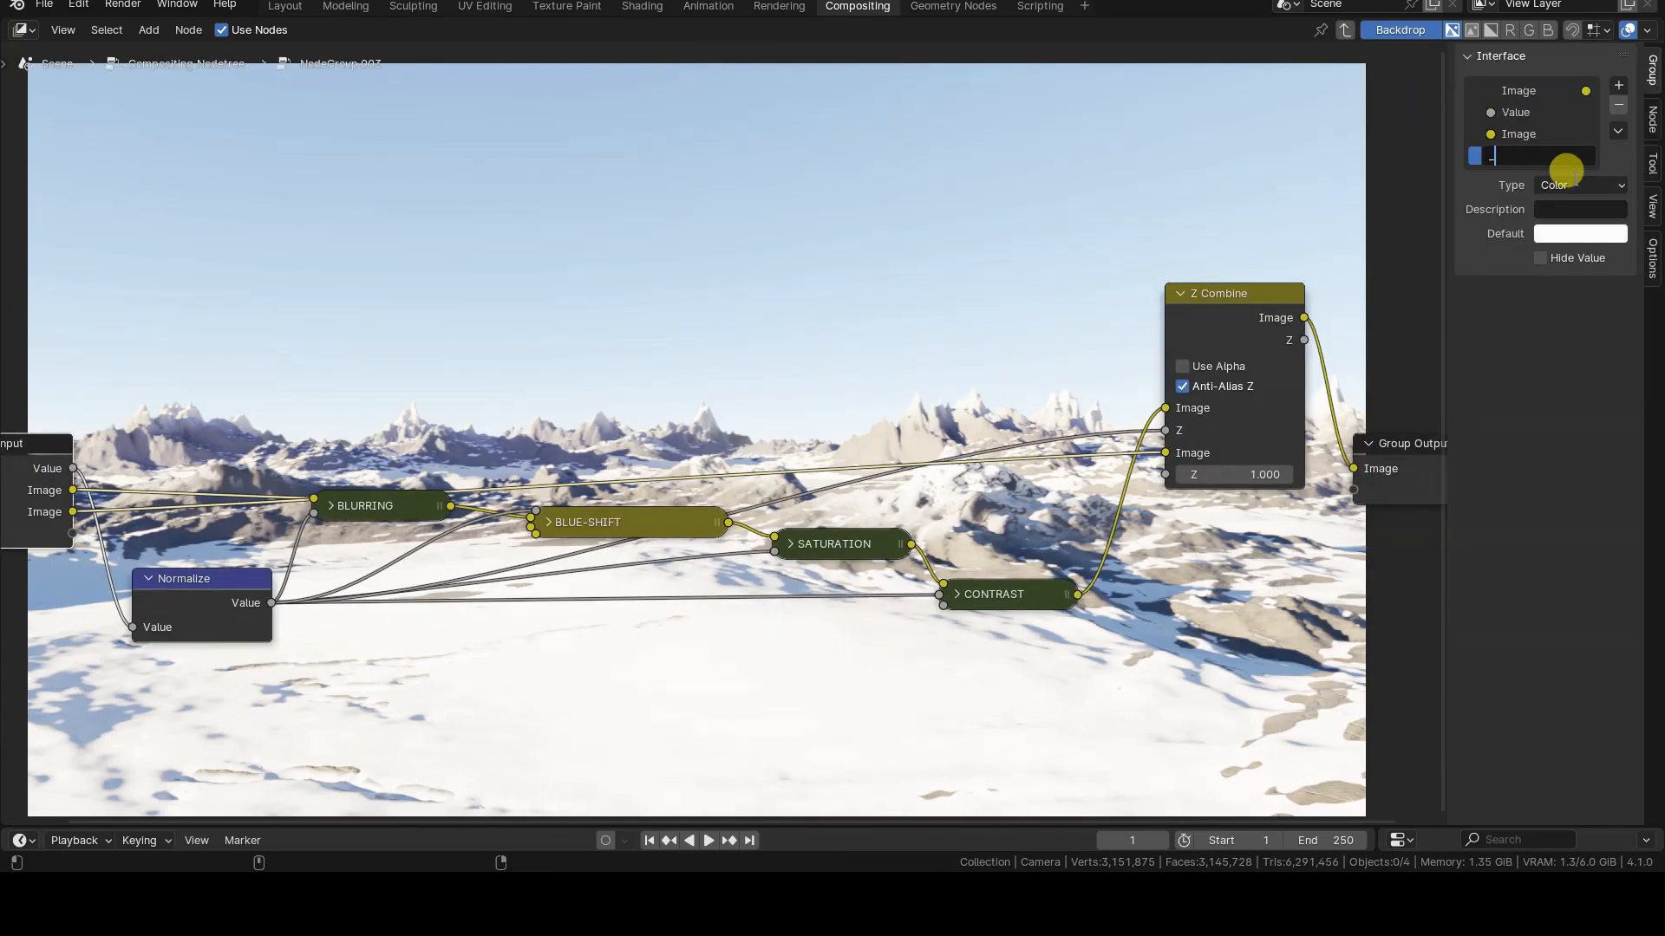
pyautogui.write('NVIRONMENT')
pyautogui.press('Return')
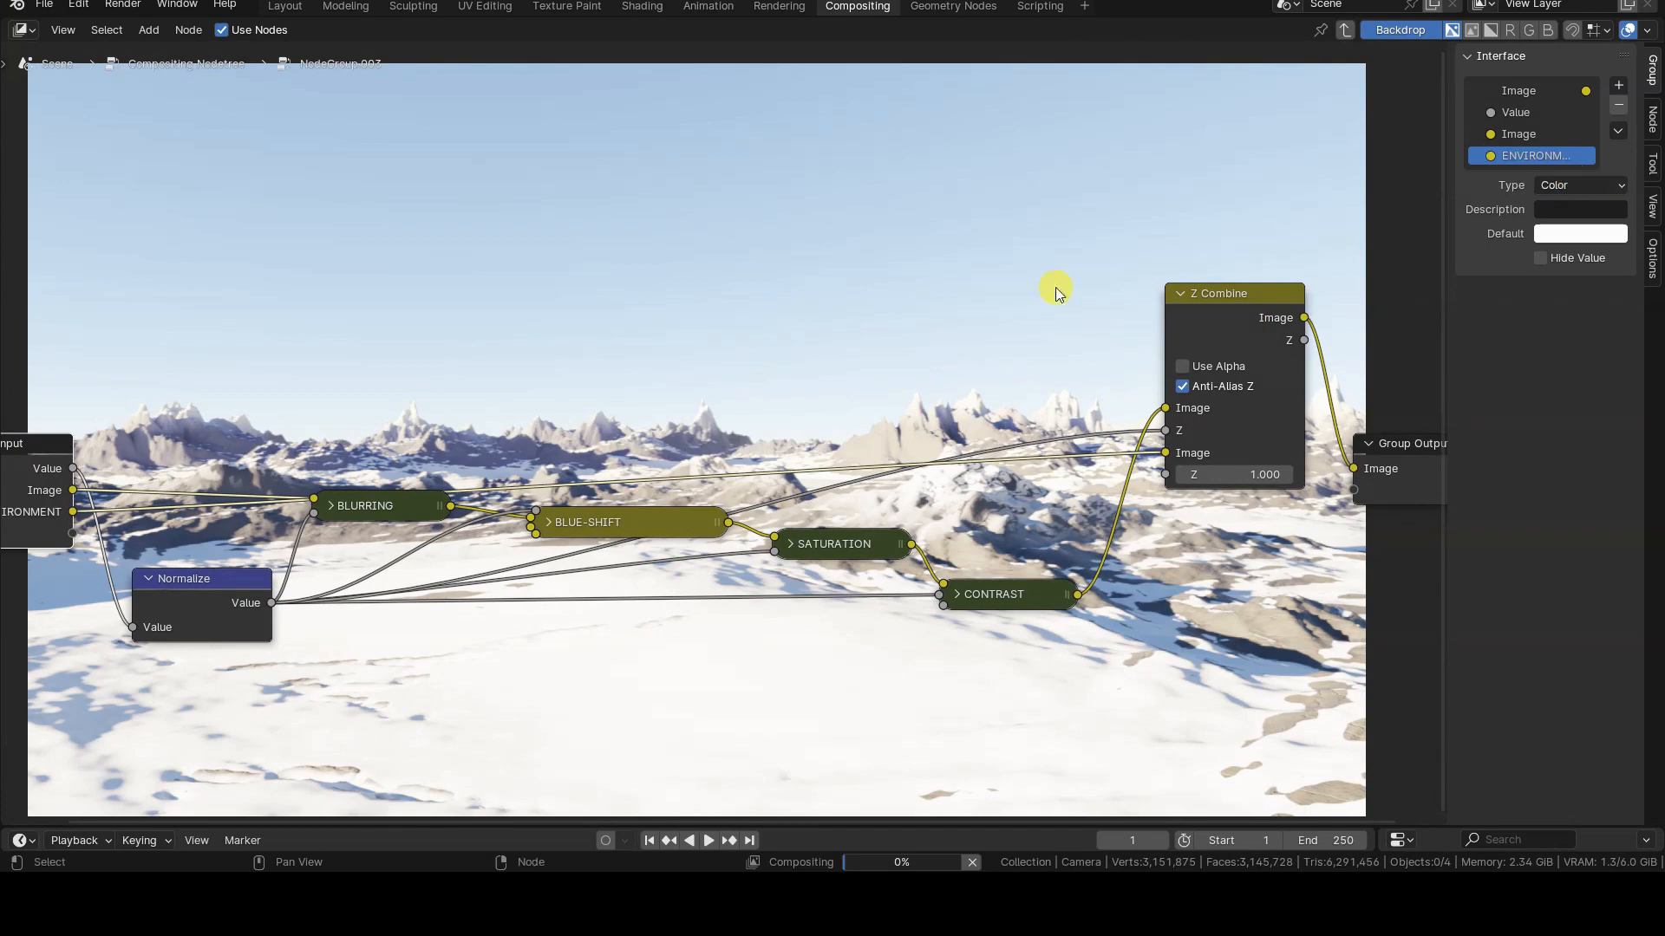
# Exit the group and label its node ATMOSPHERIC-PERSPECTIVE
pyautogui.press('Tab')
pyautogui.click(1556, 111)
pyautogui.write('IO-PERSPECTIVE')
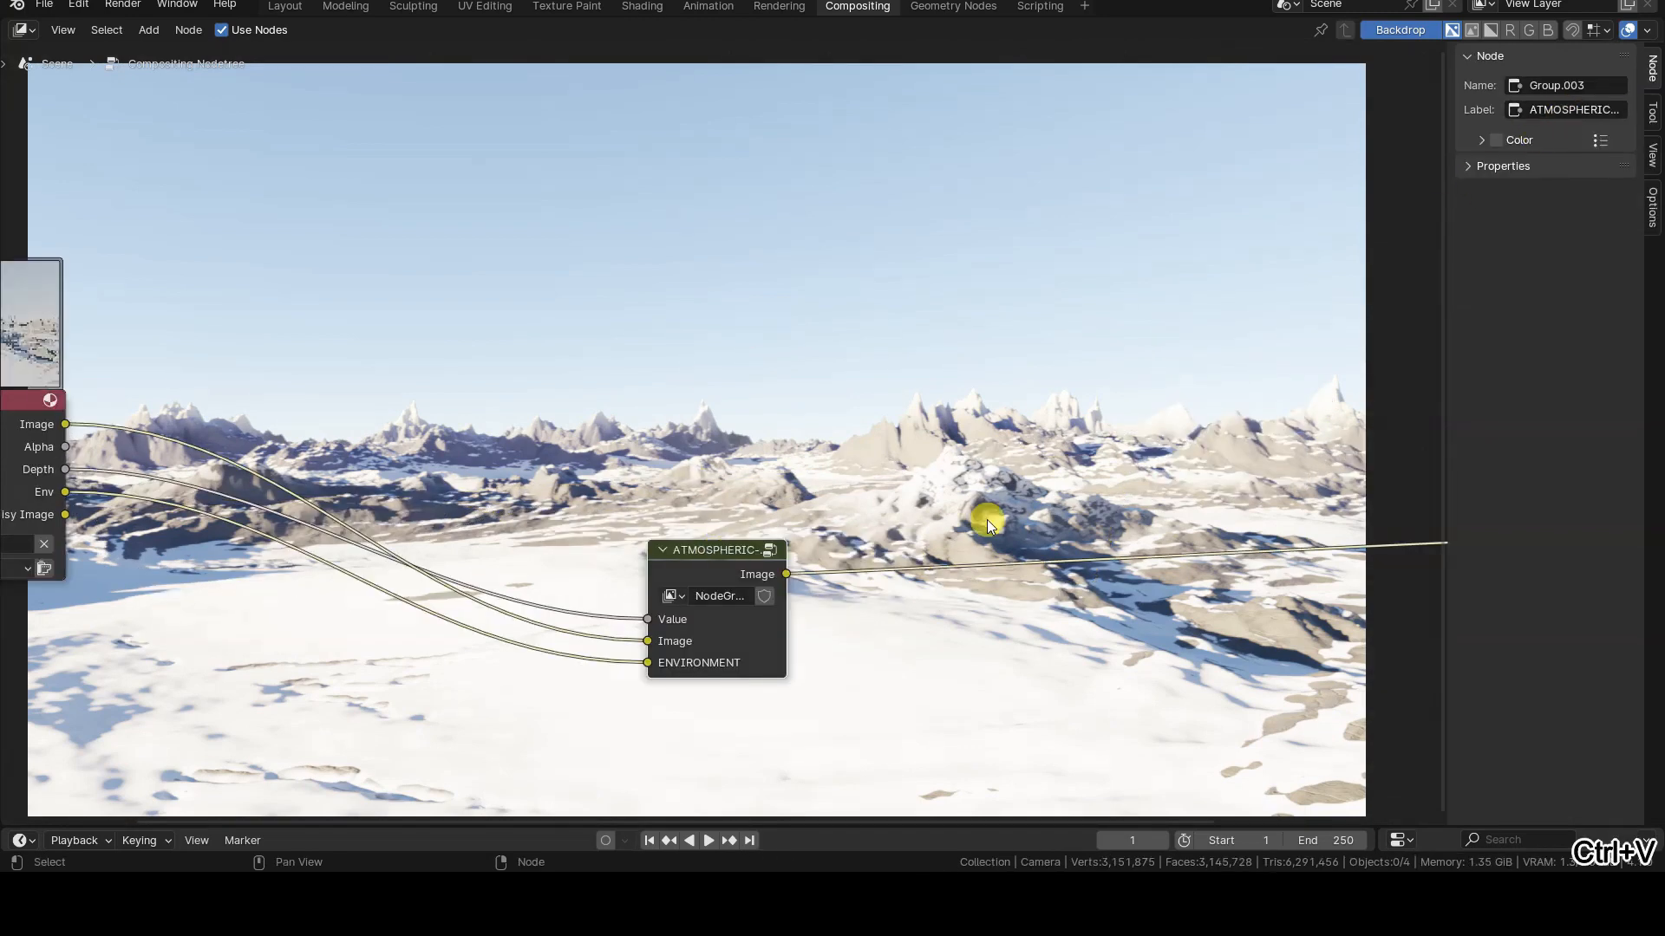
# Widen the ATMOSPHERIC-PERSPECTIVE node to show its full label and bring it and the Render Layers node close together
pyautogui.moveTo(786, 639); pyautogui.dragTo(903, 639)
pyautogui.moveTo(26, 405); pyautogui.dragTo(274, 556)
pyautogui.moveTo(772, 553); pyautogui.dragTo(537, 550)
# Move the Composite and Viewer nodes together with their reroute close to the ATMOSPHERIC-PERSPECTIVE output
pyautogui.scroll(-3, 1136, 534)
pyautogui.moveTo(1261, 414); pyautogui.dragTo(1455, 652)
pyautogui.press('g')
pyautogui.click(767, 590)
pyautogui.scroll(4, 772, 595)
pyautogui.moveTo(776, 602); pyautogui.dragTo(858, 625, button='middle')
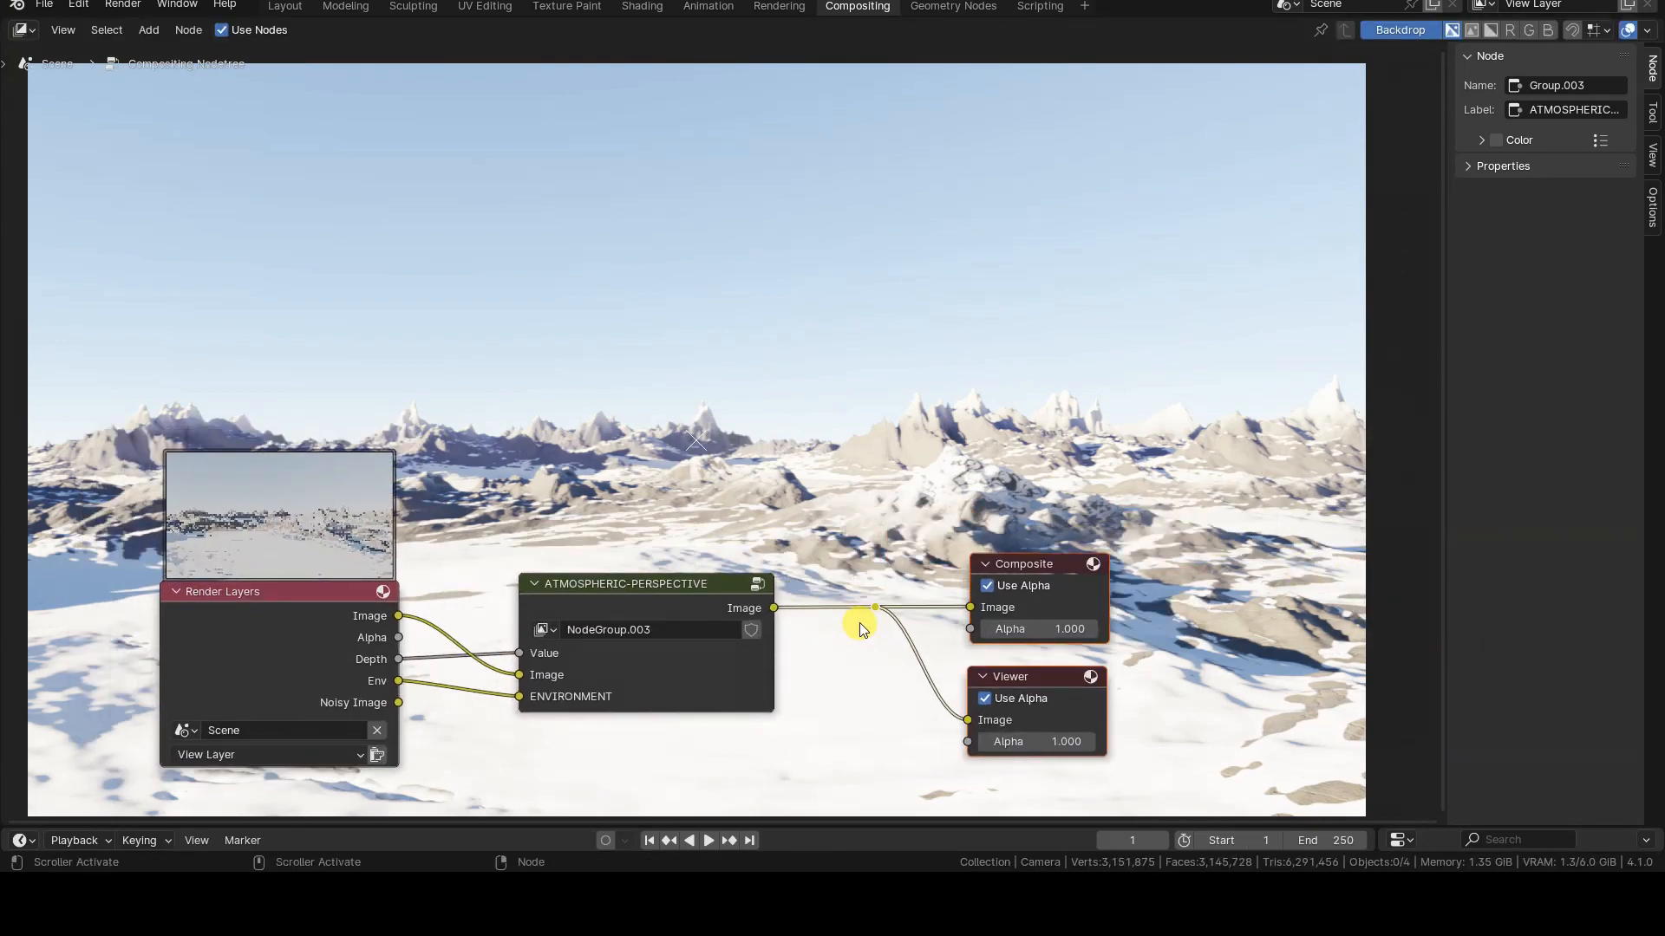
# Hide the sidebar and compare the backdrop with the ATMOSPHERIC-PERSPECTIVE node muted and unmuted
pyautogui.press('n')
pyautogui.scroll(1, 863, 607)
pyautogui.press('m')
pyautogui.press('m')
# Enlarge the backdrop and move the ATMOSPHERIC-PERSPECTIVE node slightly lower, toggling its mute off and on to compare the mountains
pyautogui.hotkey('alt', 'v')
pyautogui.moveTo(761, 581); pyautogui.dragTo(773, 648)
pyautogui.press('m')
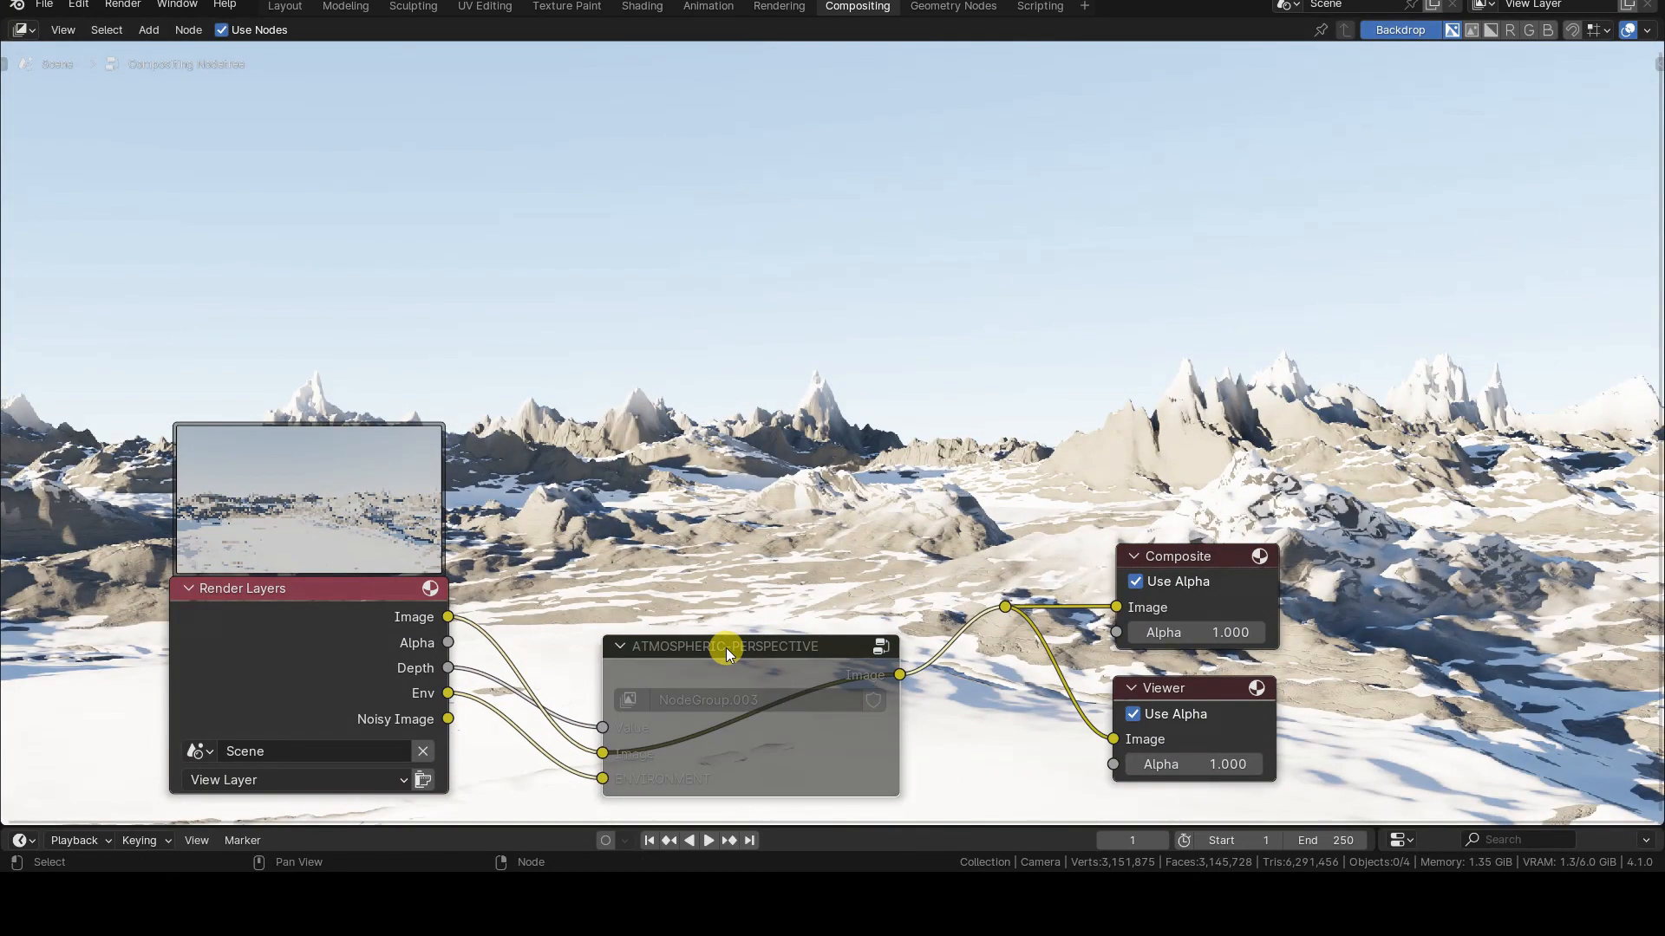
pyautogui.press('m')
# Move the Render Layers node further left and align the reroute with the ATMOSPHERIC-PERSPECTIVE node's Image output
pyautogui.moveTo(294, 581); pyautogui.dragTo(152, 607)
pyautogui.click(982, 508)
pyautogui.moveTo(982, 508); pyautogui.dragTo(1046, 637)
pyautogui.press('g')
pyautogui.click(1048, 593)
pyautogui.click(1048, 593)
# Shrink the backdrop to show the full image and compare it with the ATMOSPHERIC-PERSPECTIVE node muted and unmuted
pyautogui.press('v')
pyautogui.press('v')
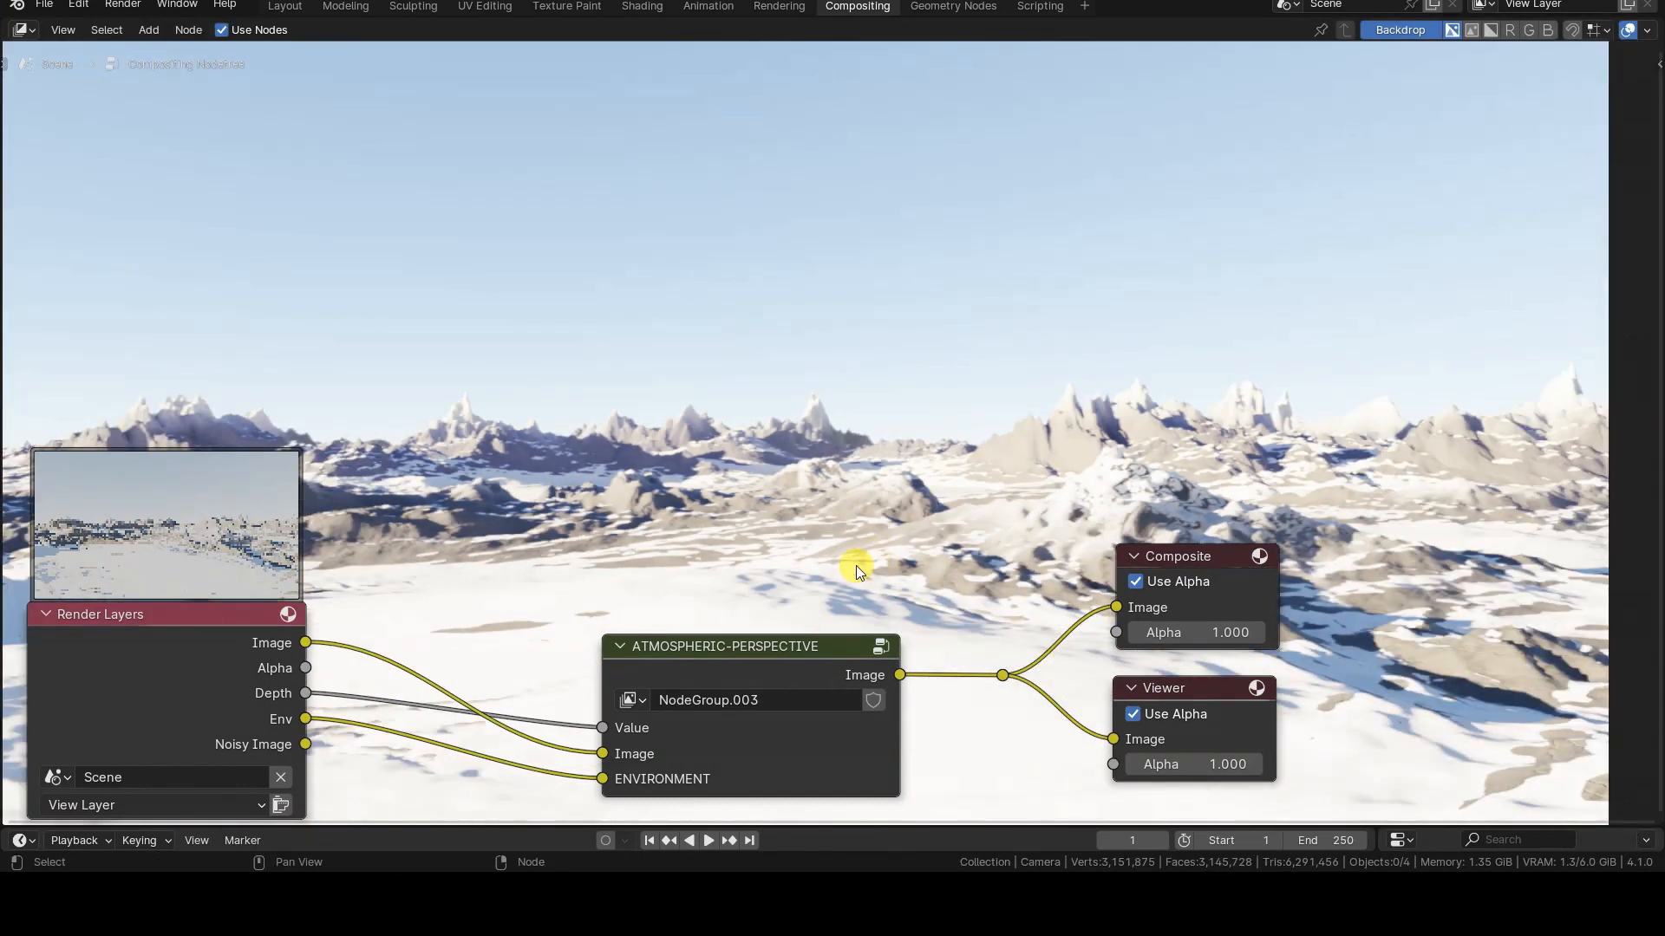
pyautogui.click(801, 642)
pyautogui.press('m')
pyautogui.press('m')
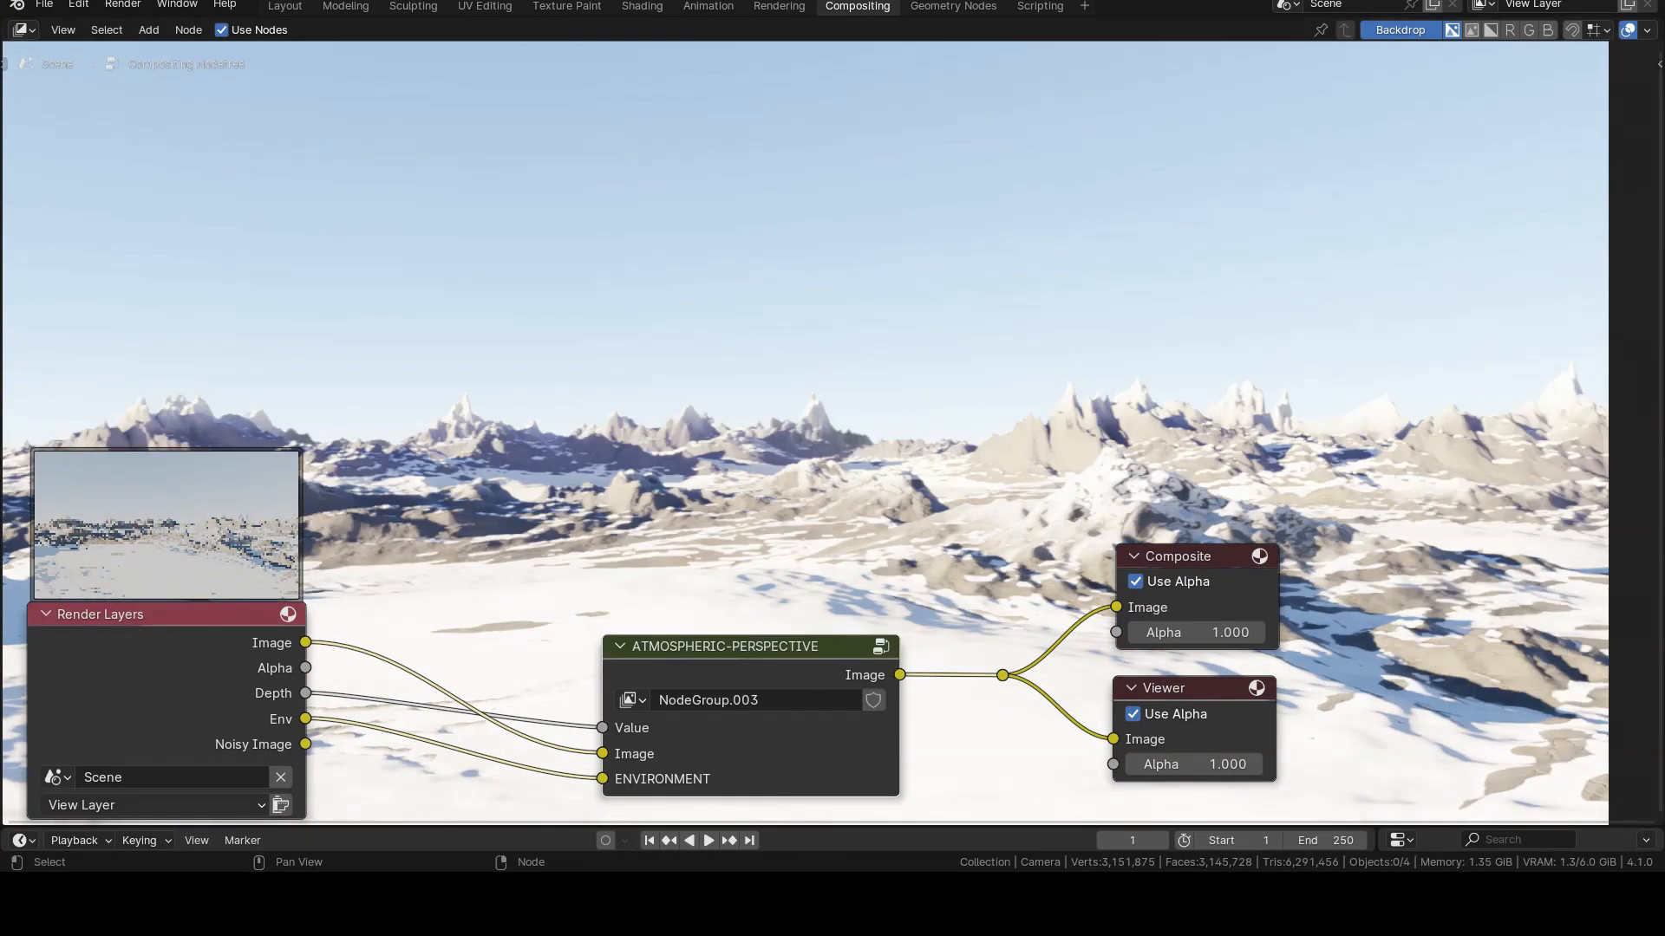
# Open the ATMOSPHERIC-PERSPECTIVE group, collapse its Z Combine node and place it diagonally below the CONTRAST node
pyautogui.click(729, 663)
pyautogui.press('Tab')
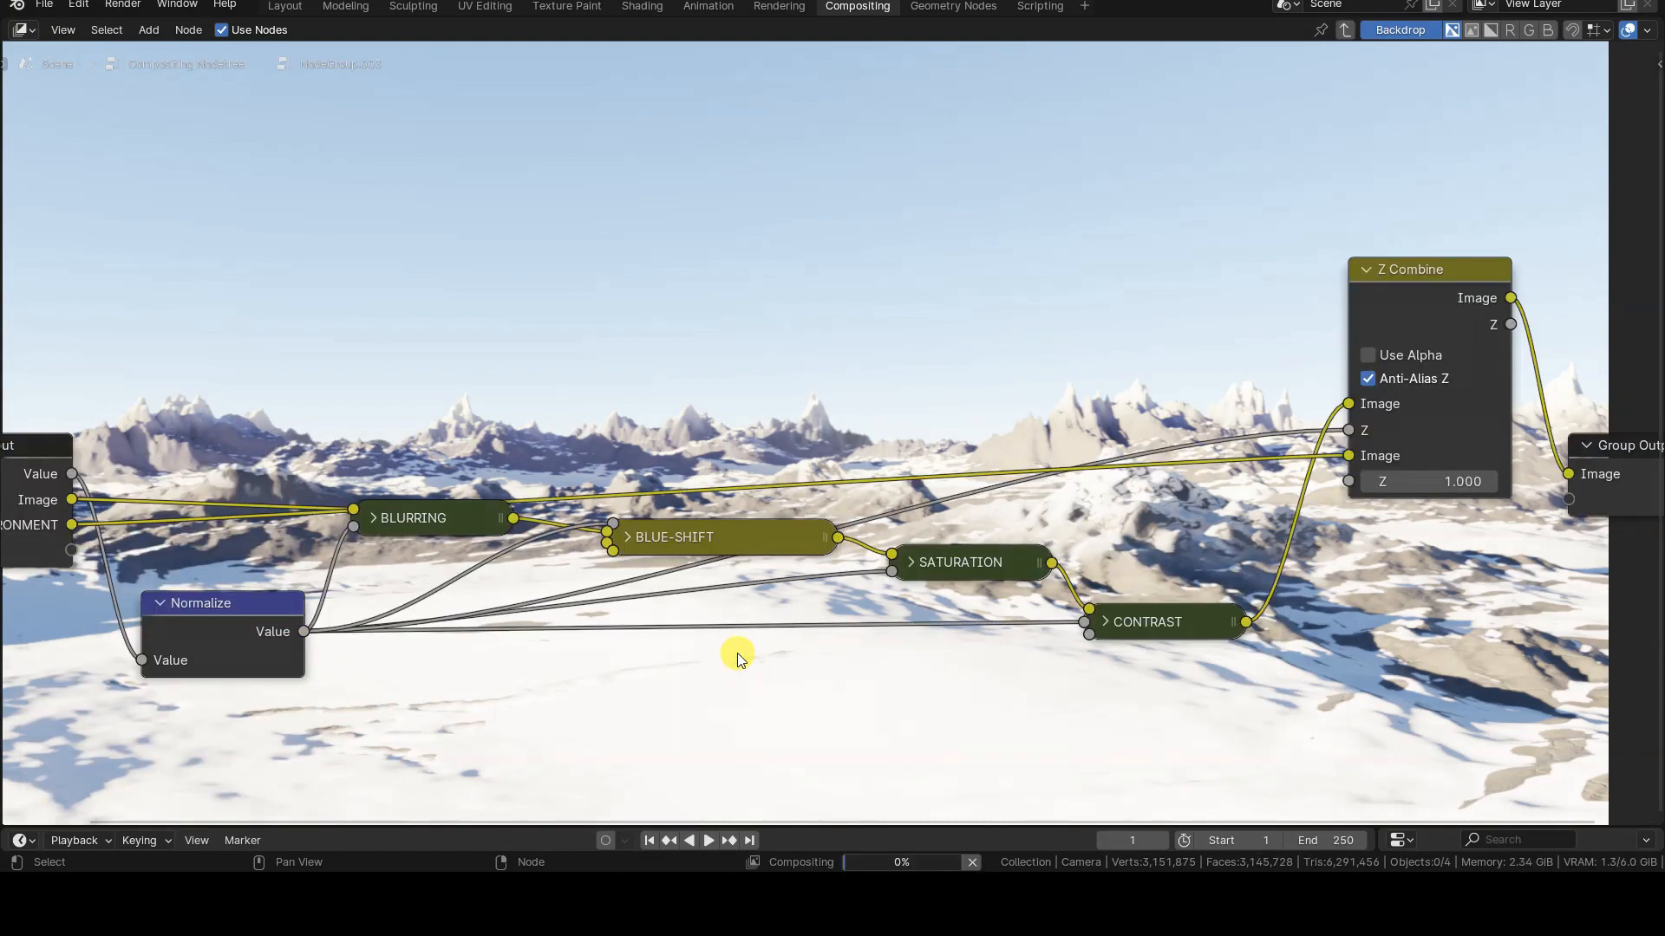
pyautogui.click(1406, 275)
pyautogui.moveTo(1406, 274); pyautogui.dragTo(1370, 701)
pyautogui.press('Home')
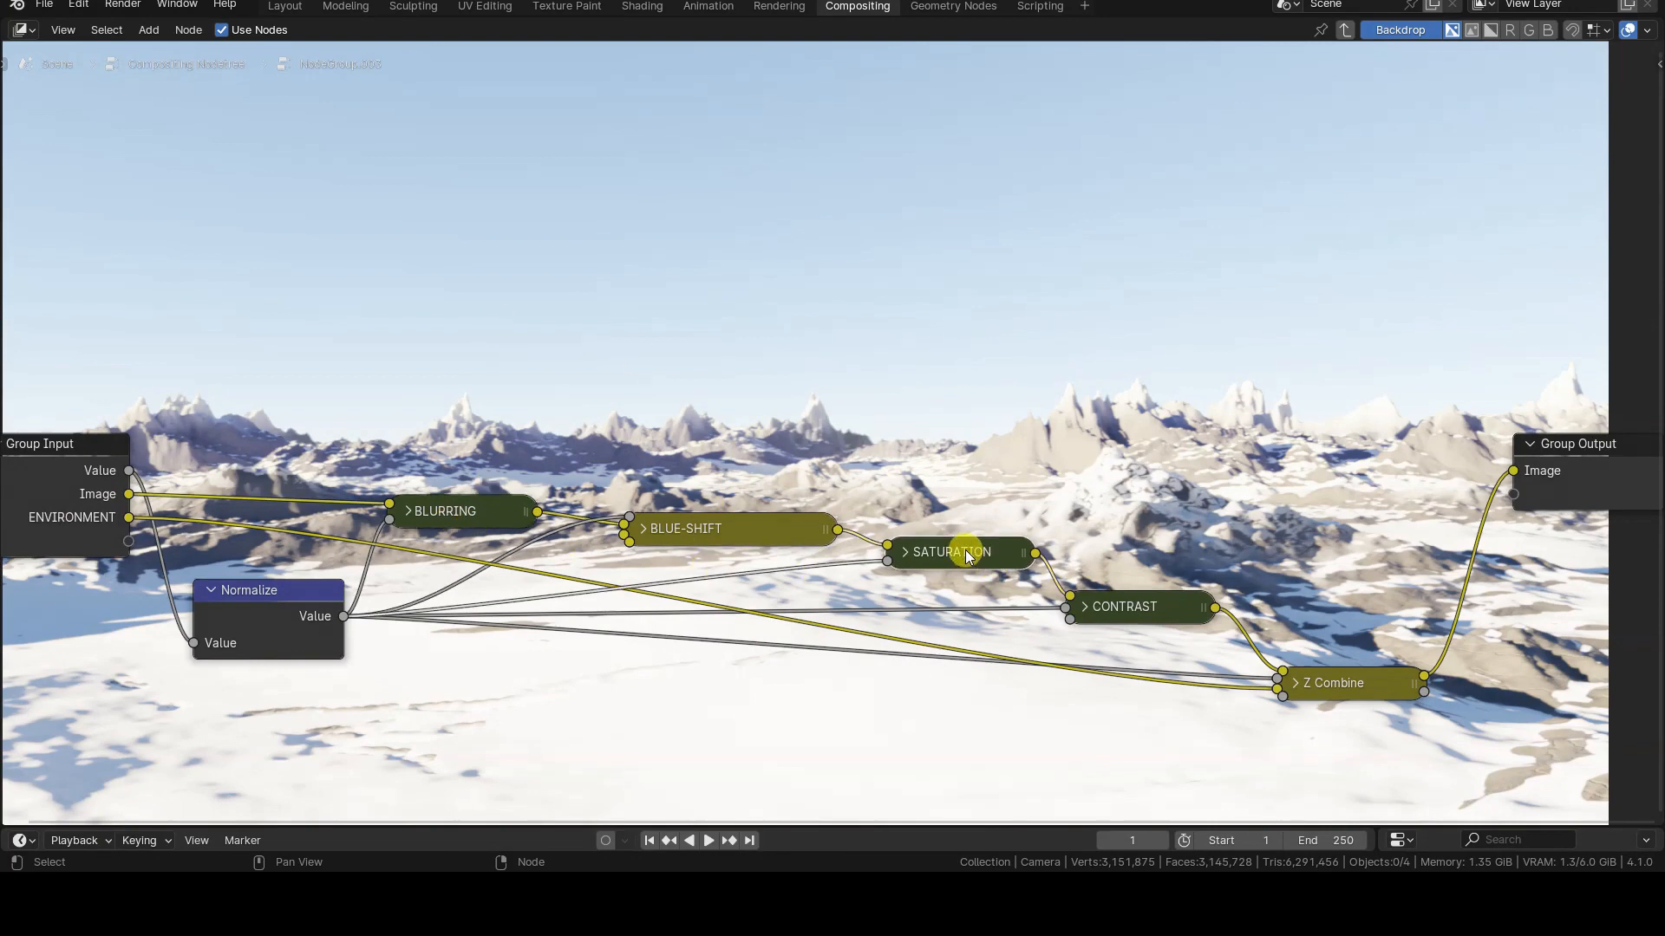
# Shift the CONTRAST node slightly toward Z Combine, collapse the Normalize node and lower it, and exit the group
pyautogui.moveTo(1115, 602); pyautogui.dragTo(1142, 603)
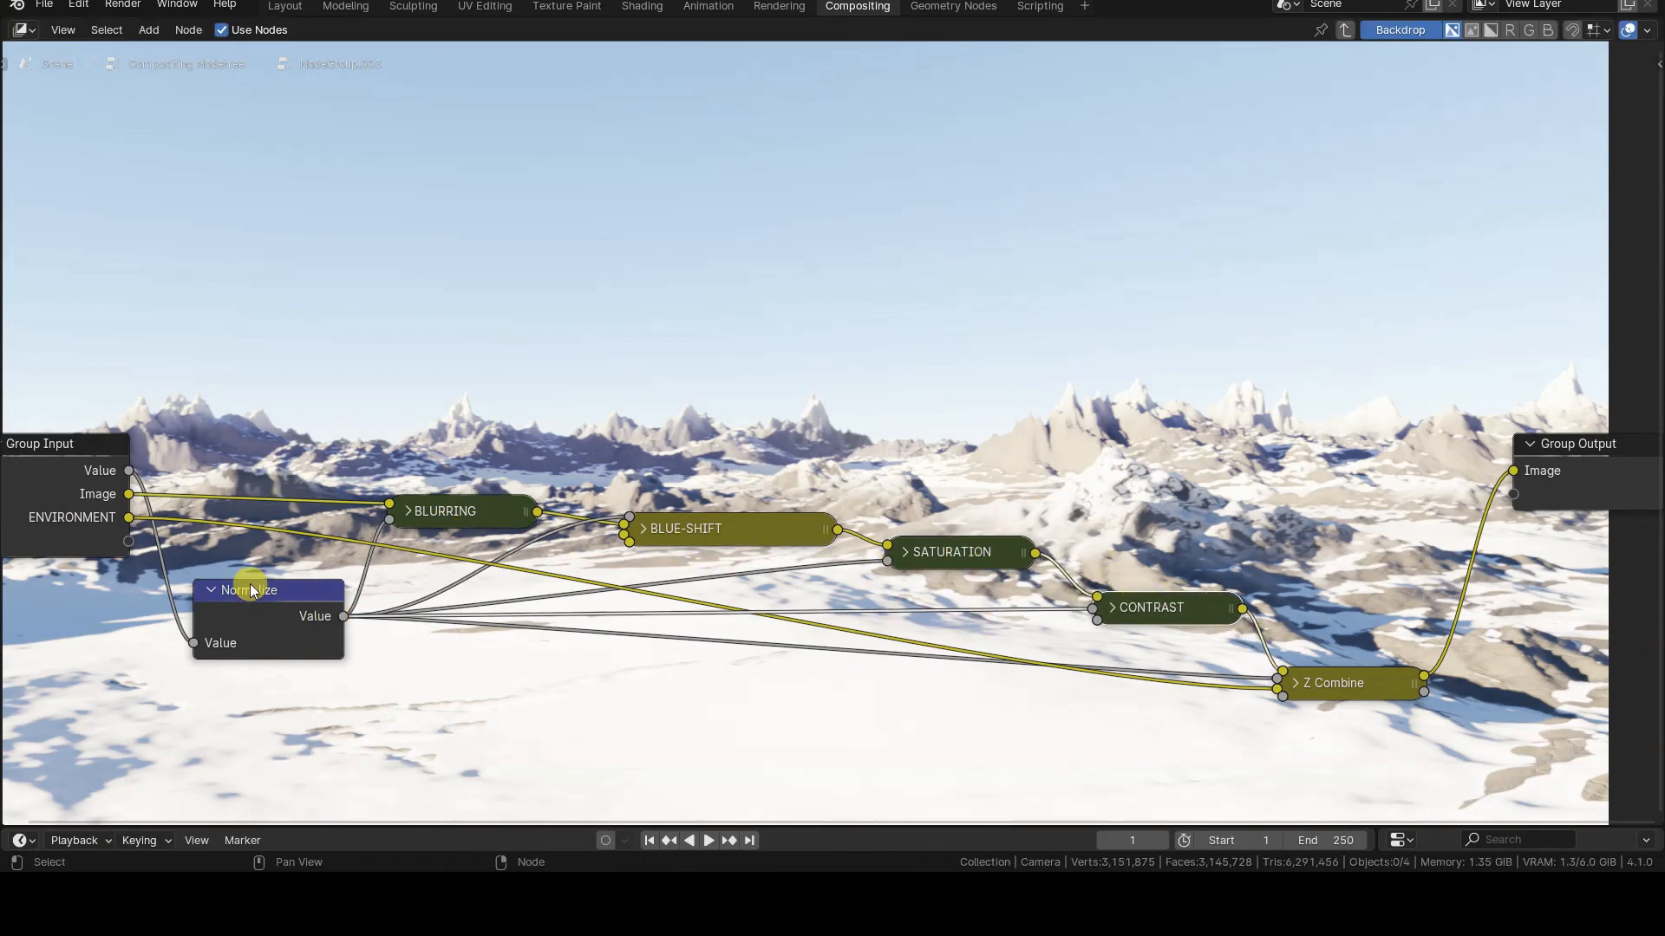
pyautogui.click(209, 589)
pyautogui.moveTo(260, 584); pyautogui.dragTo(239, 664)
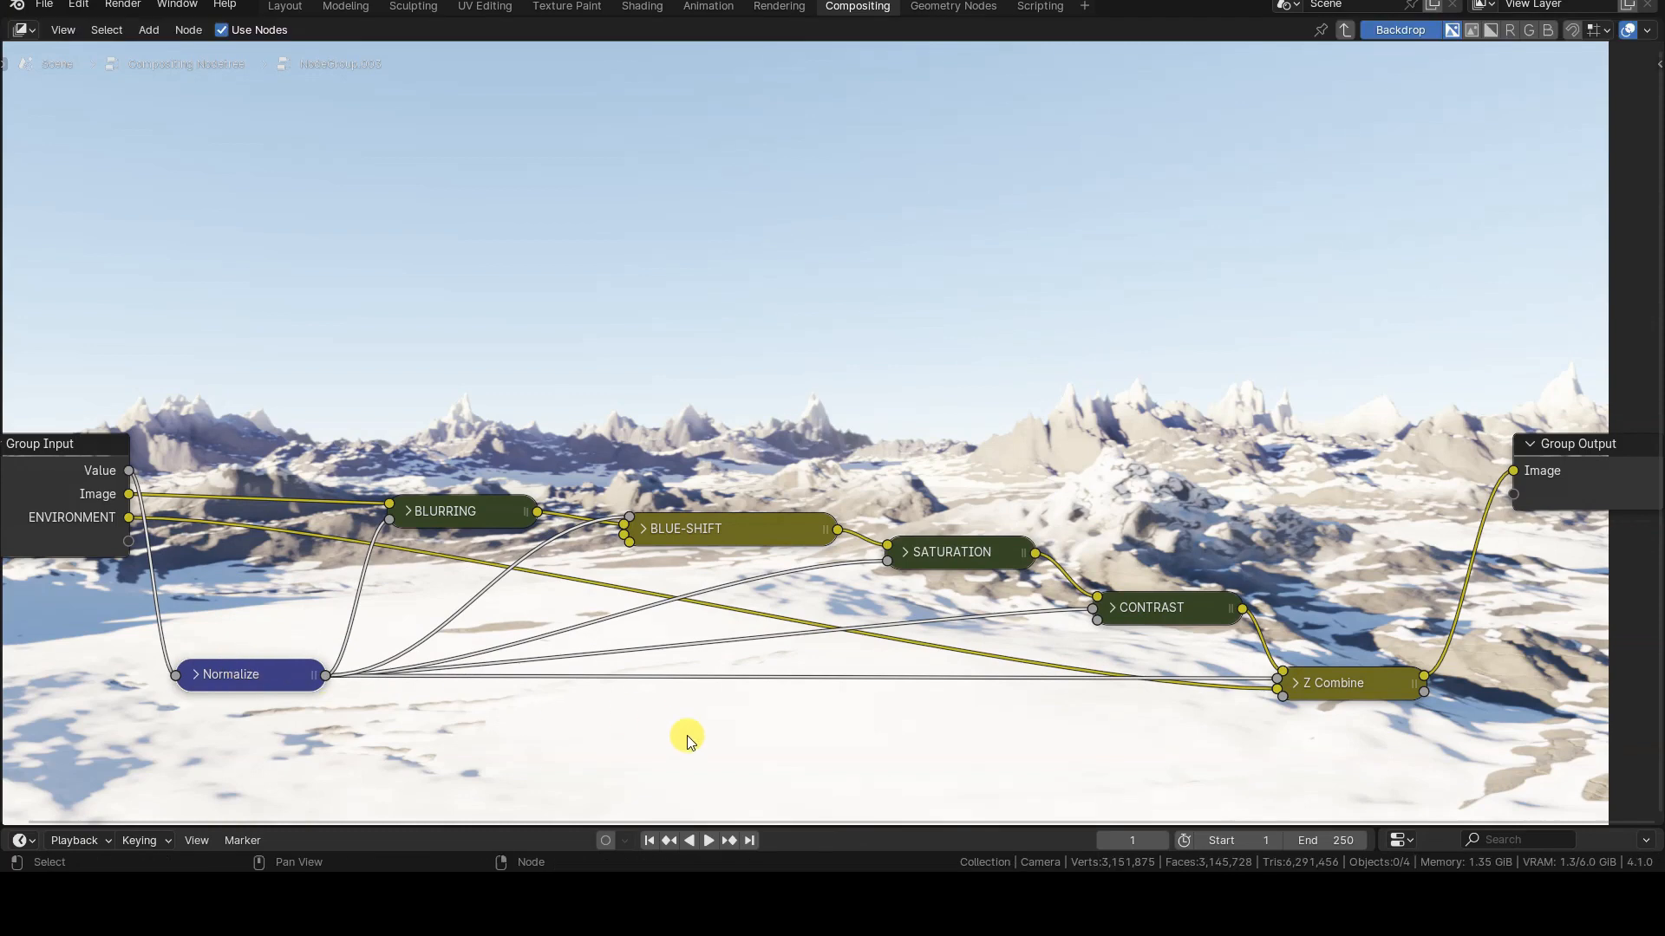
pyautogui.press('Tab')
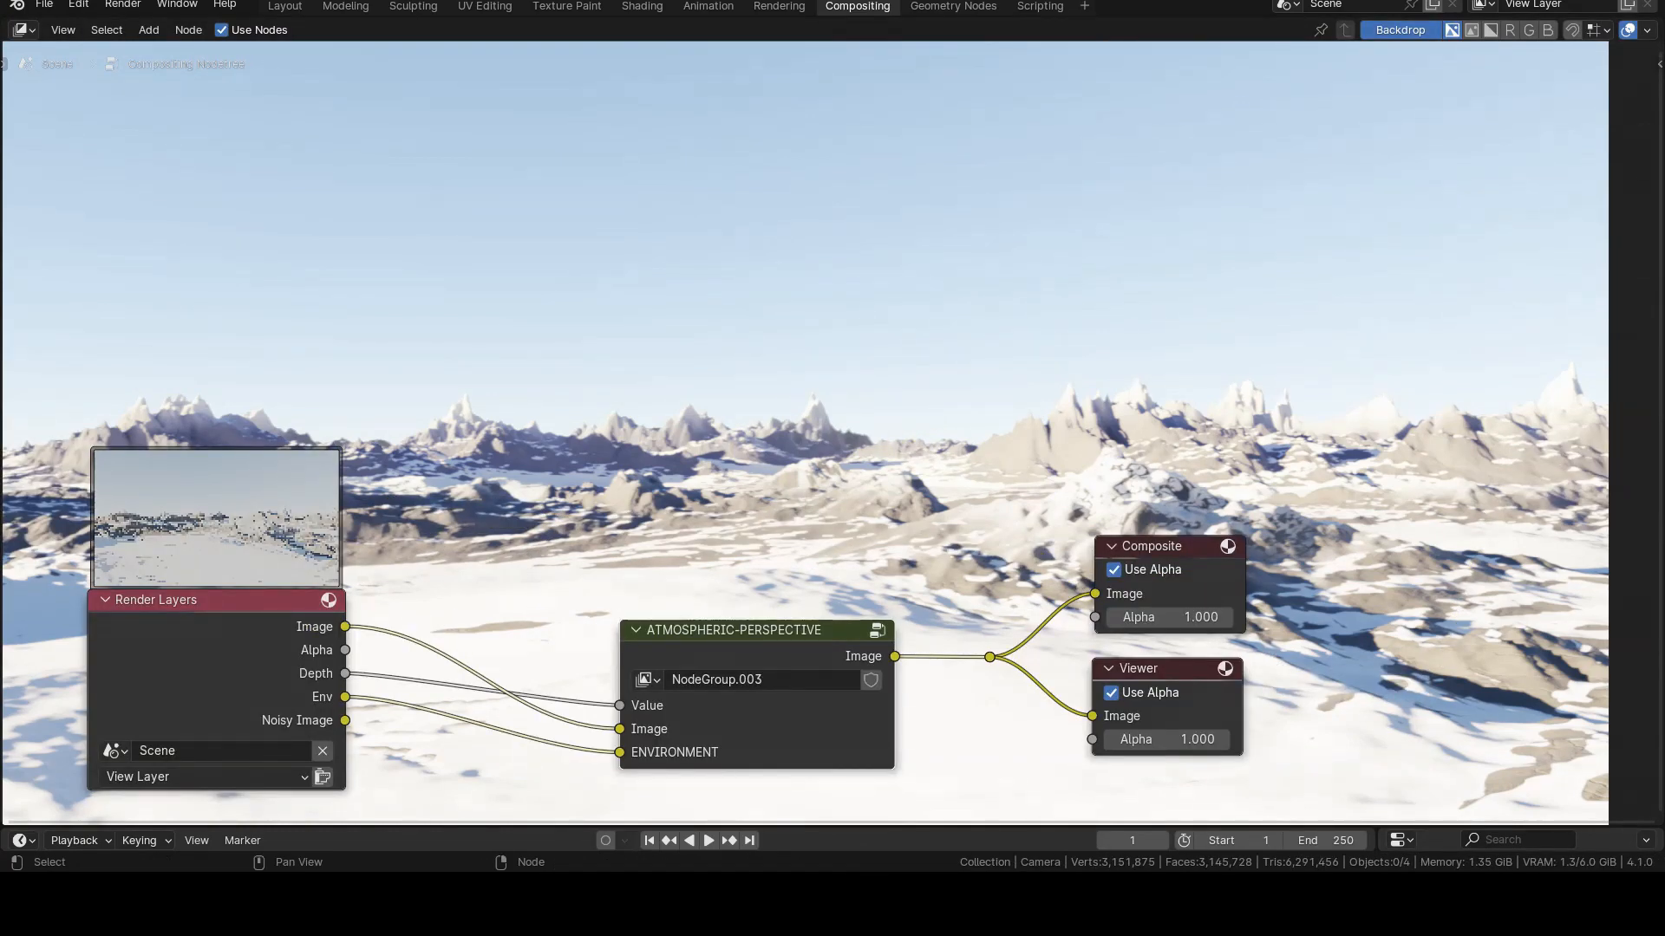
# Examine the Image, Depth and Env links from Render Layers into the ATMOSPHERIC-PERSPECTIVE node
pyautogui.moveTo(520, 457); pyautogui.dragTo(781, 232, button='middle')
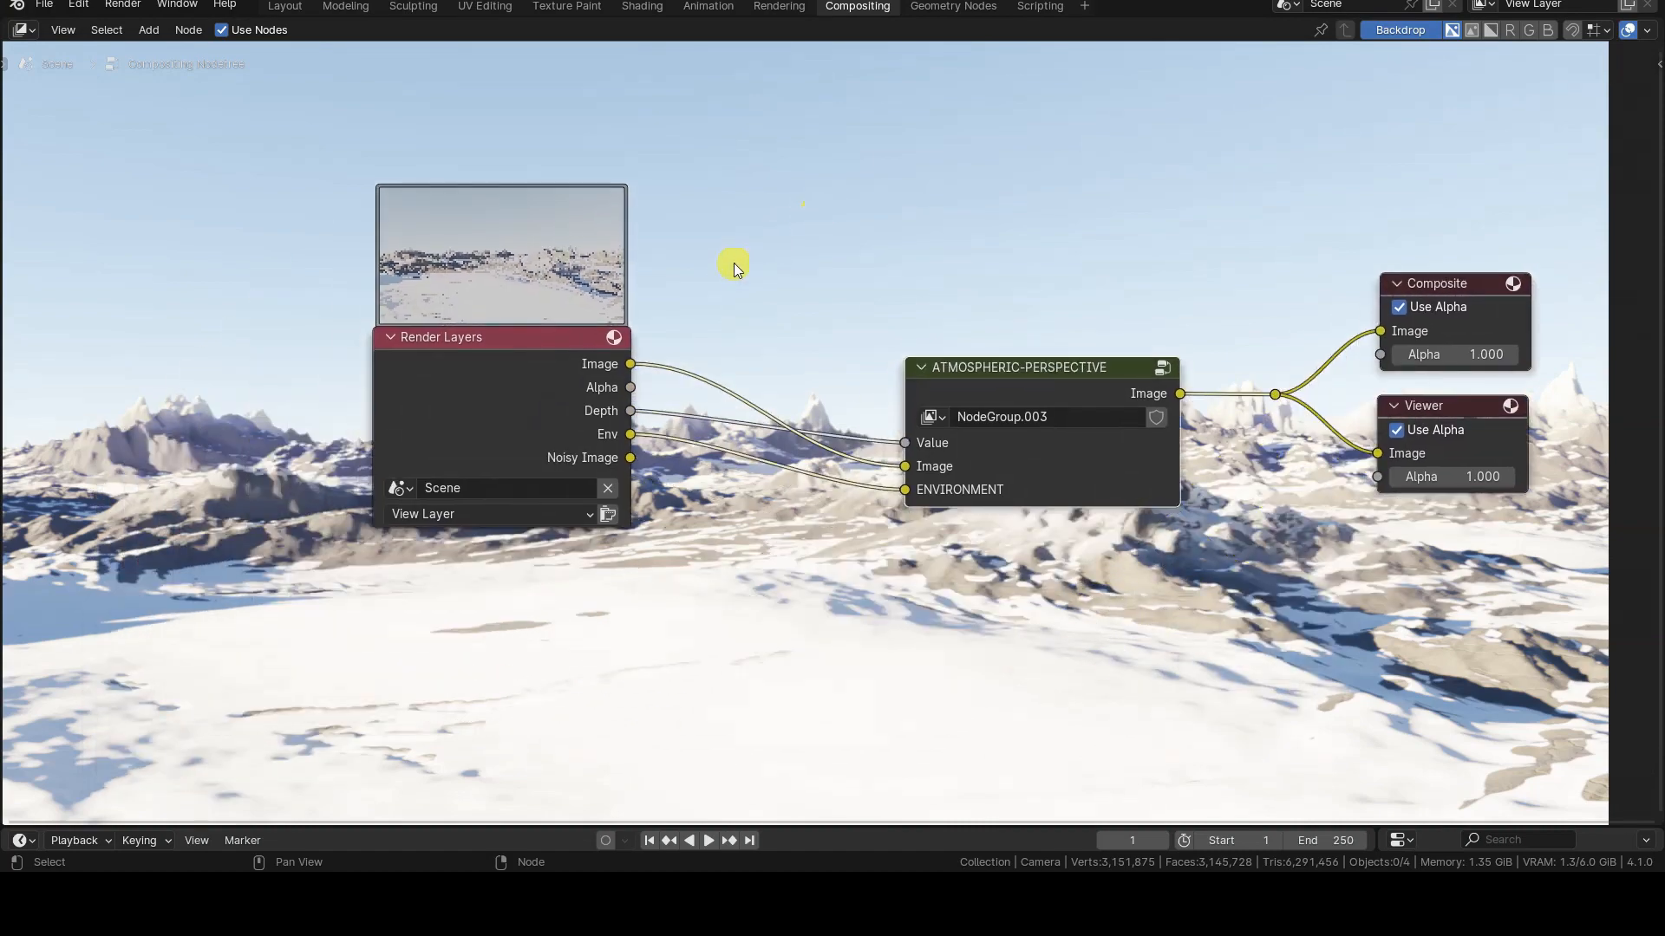
pyautogui.scroll(2, 693, 293)
pyautogui.scroll(3, 693, 293)
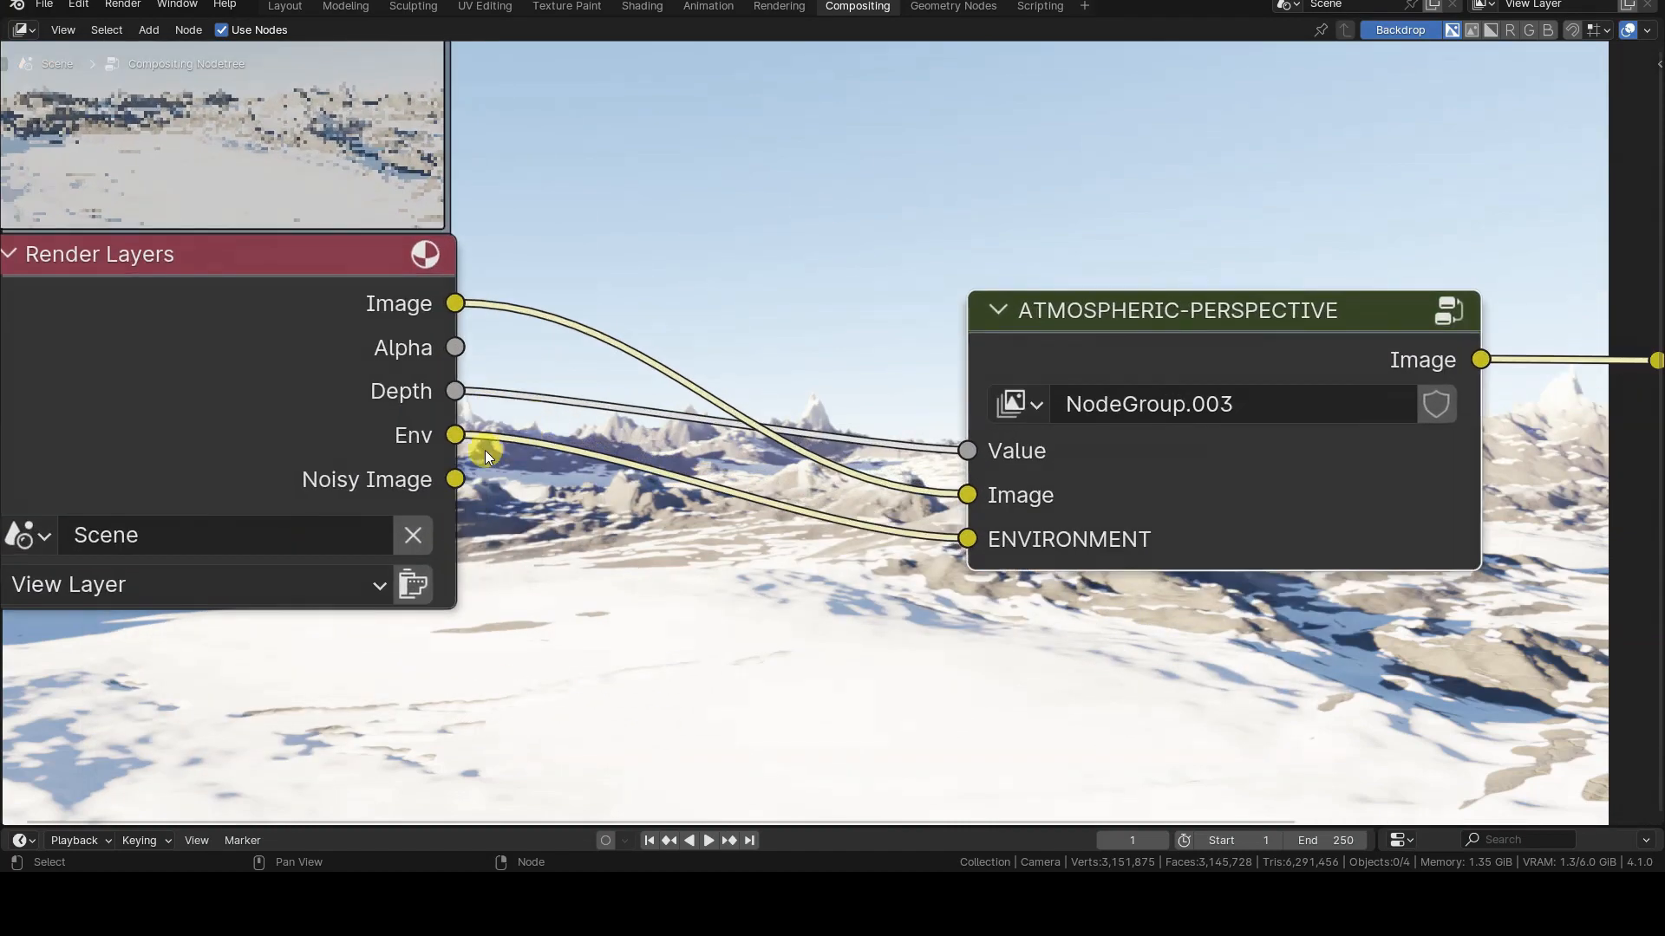
pyautogui.scroll(1, 484, 447)
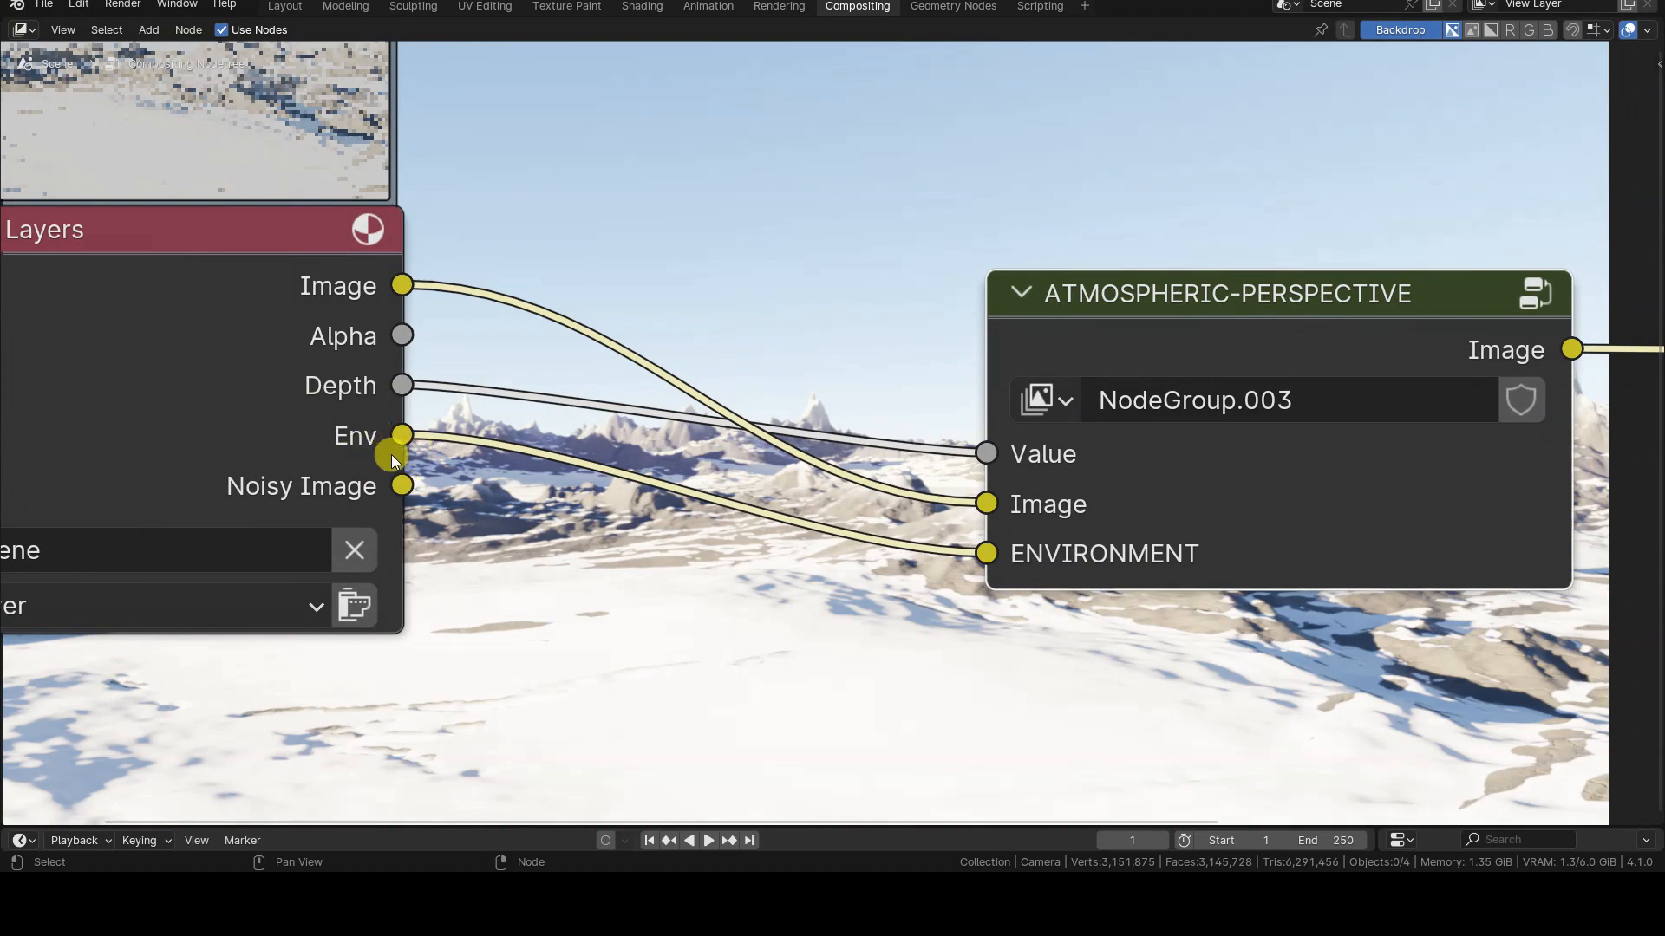
pyautogui.scroll(-5, 392, 455)
pyautogui.moveTo(866, 529); pyautogui.dragTo(706, 695, button='middle')
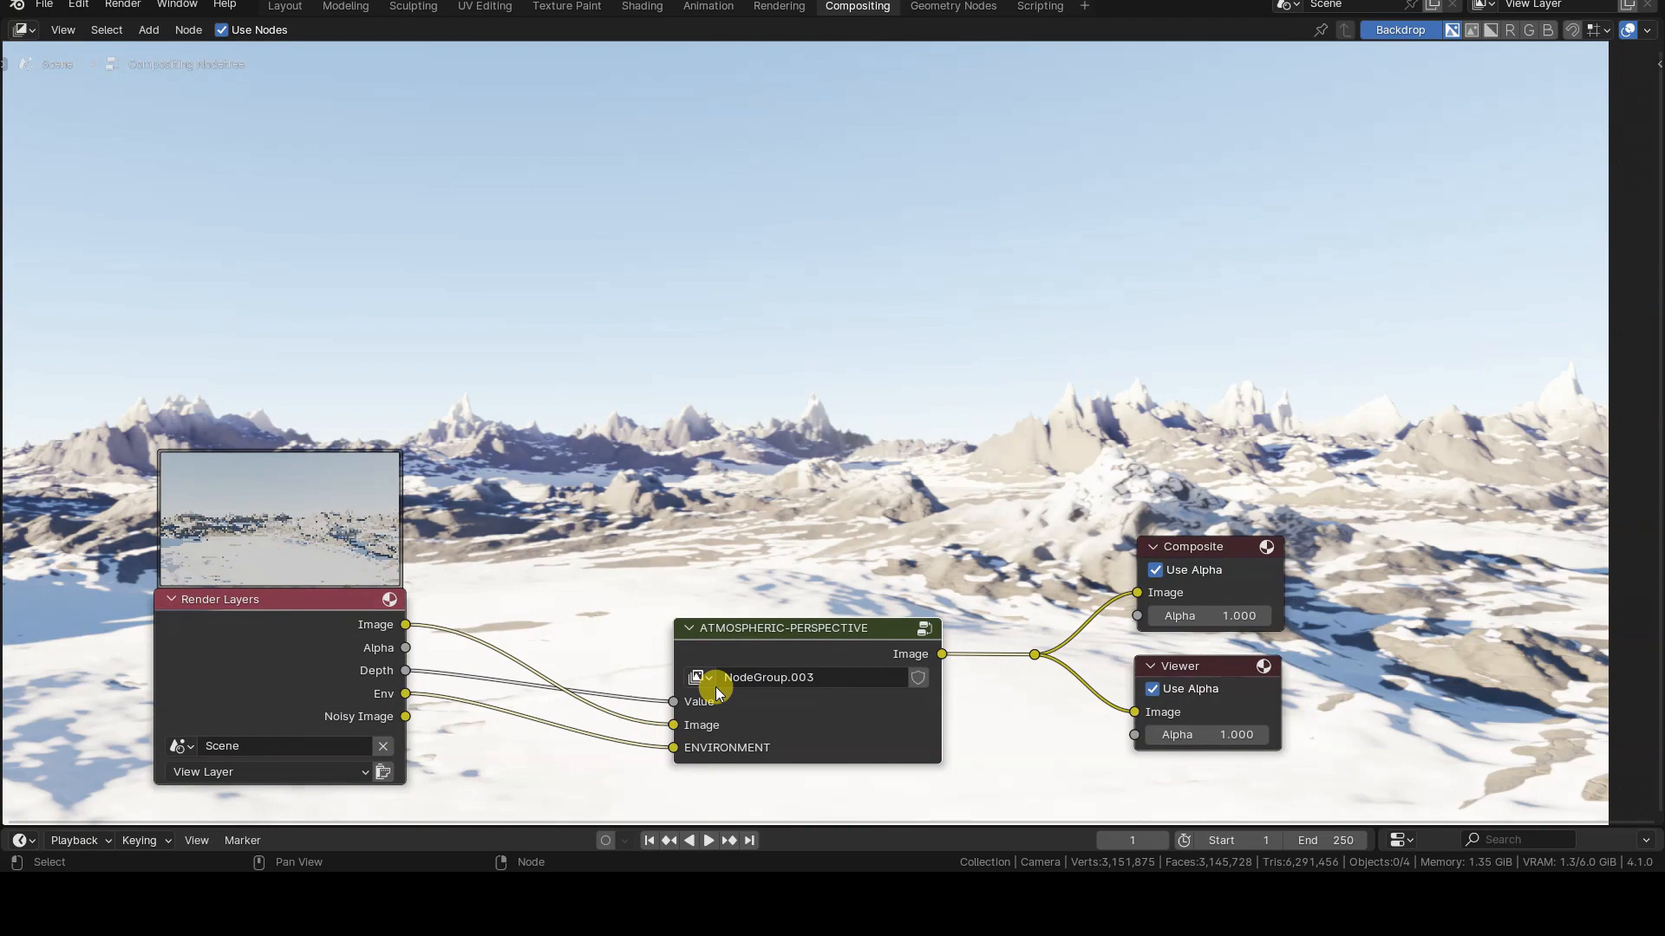